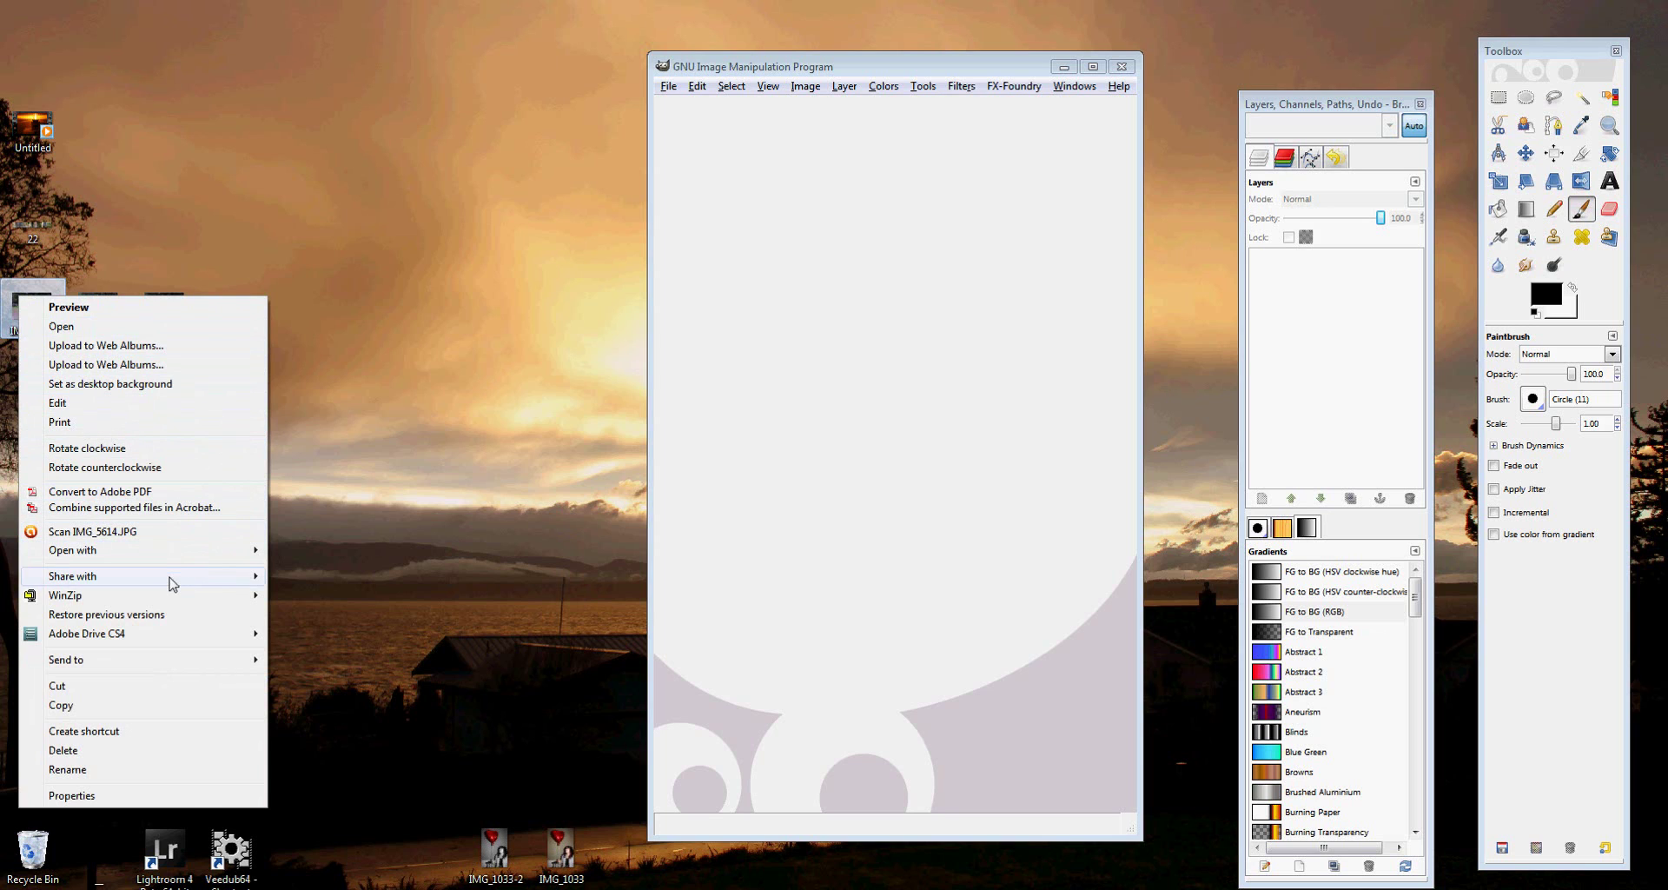
Step: Open the ladder photo IMG_5614.JPG in GIMP 2.6
mouse_move(181, 549)
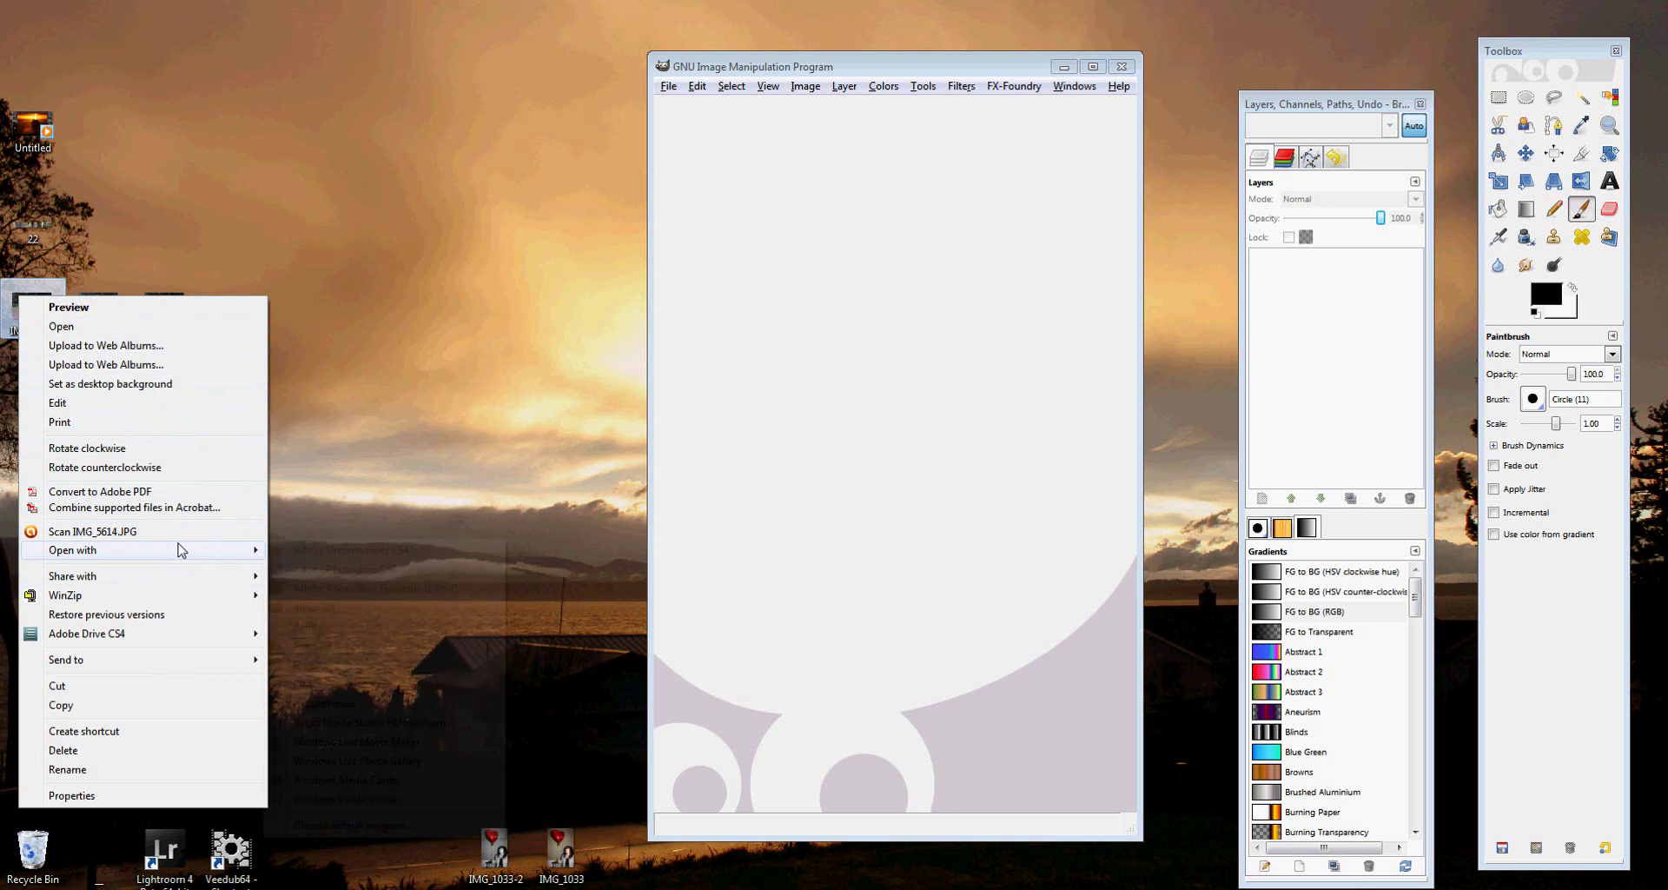
click(352, 612)
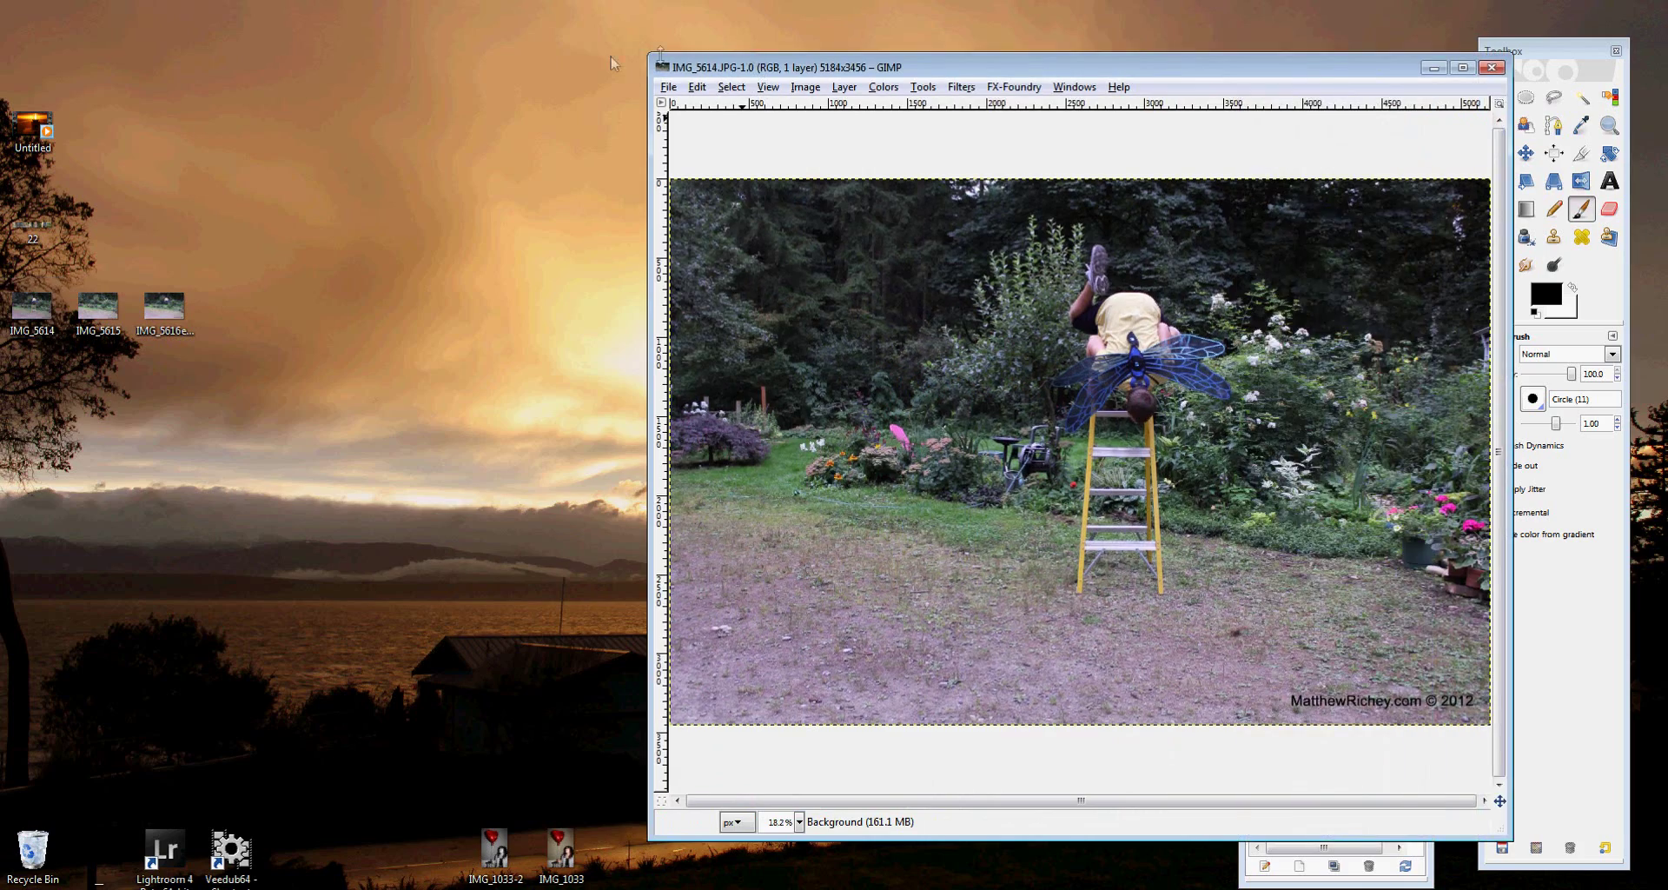
drag(747, 54, 389, 85)
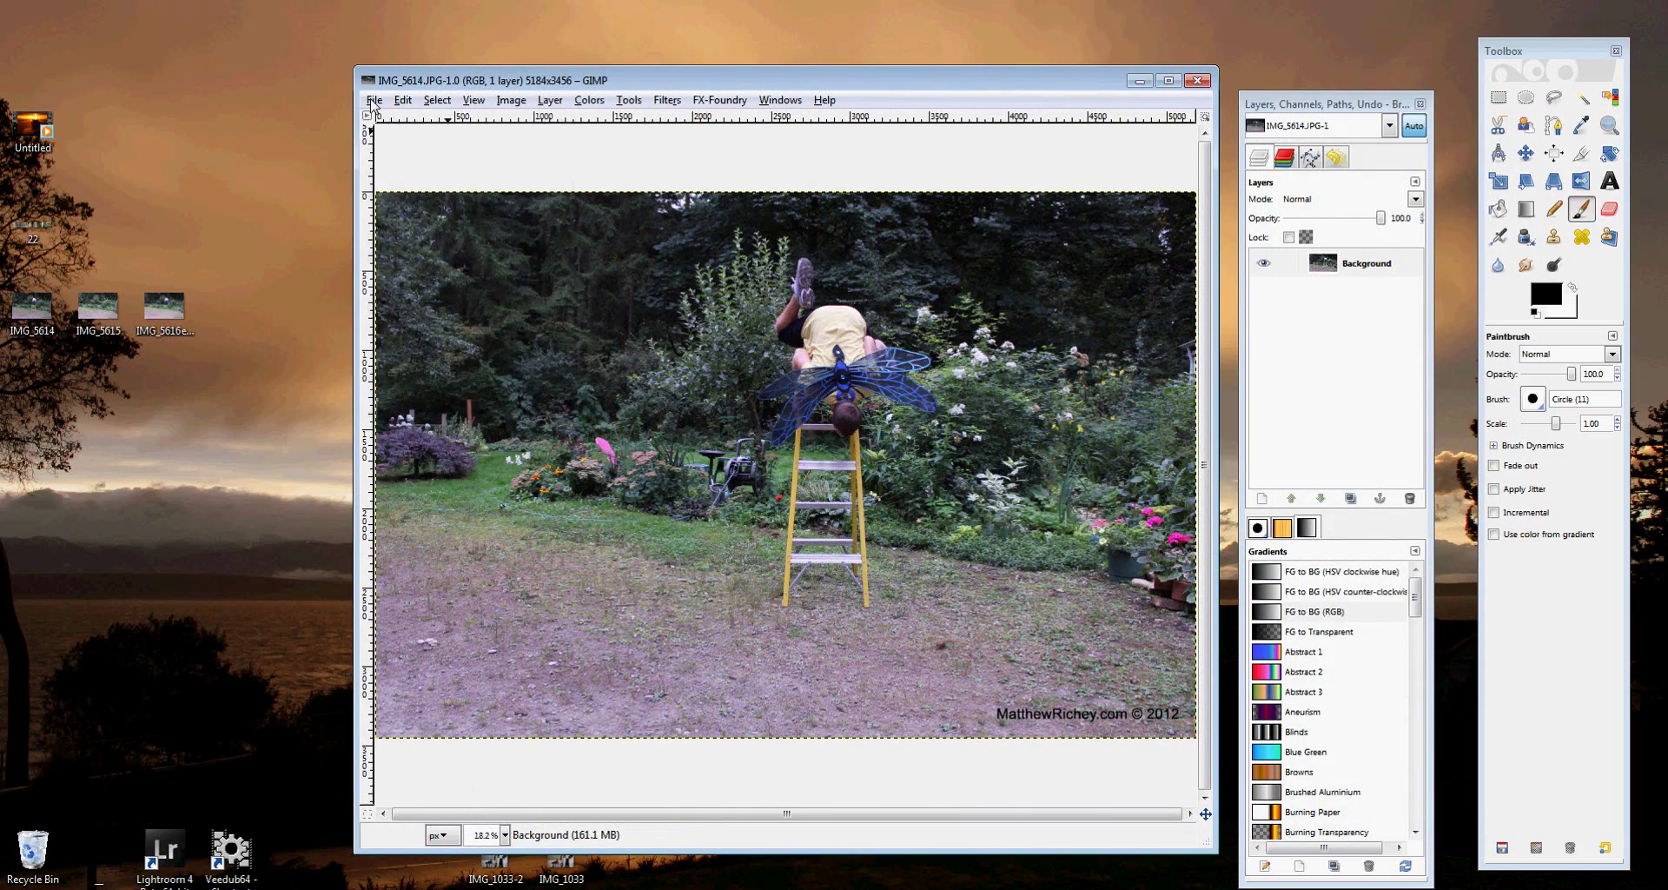
Step: Add IMG_5615.JPG as a second layer above the ladder photo
click(374, 101)
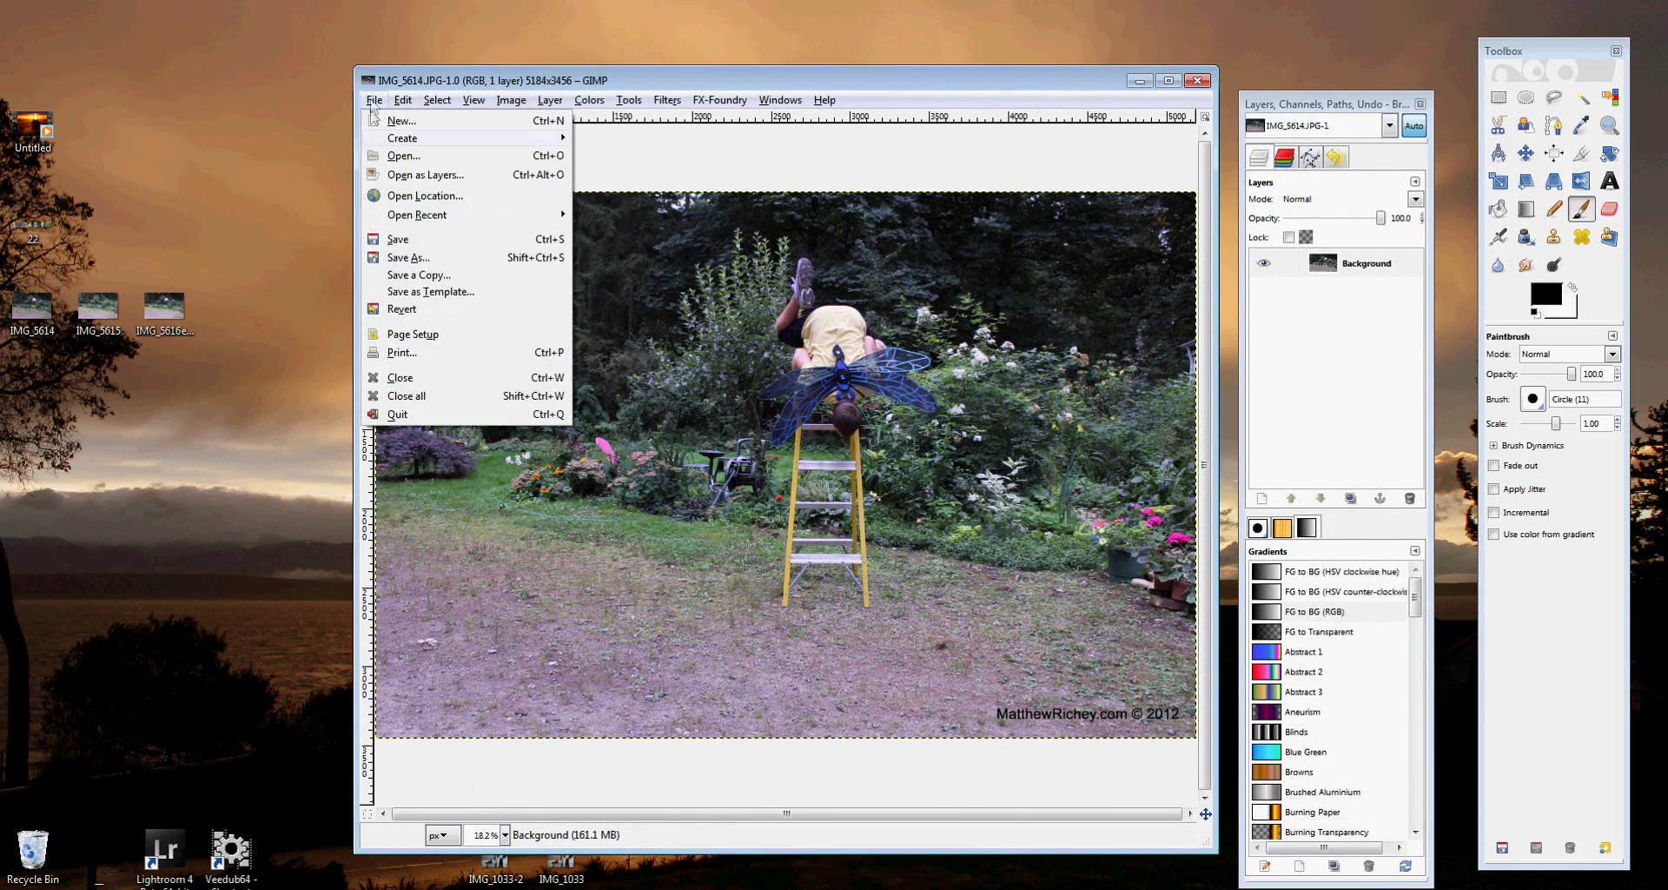
click(462, 176)
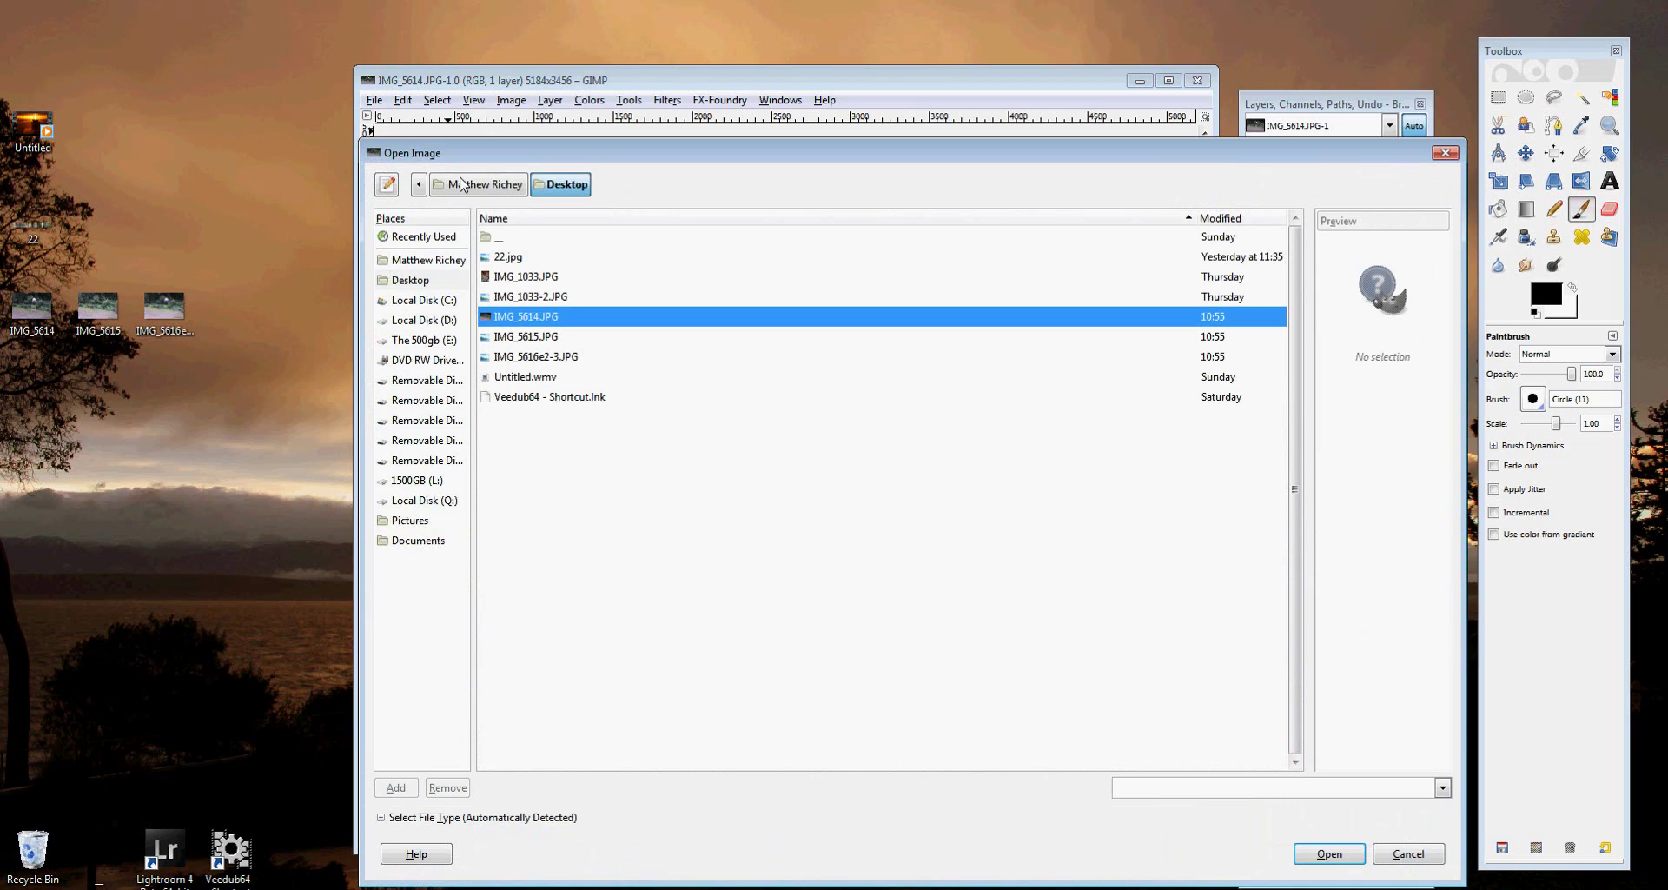
click(549, 337)
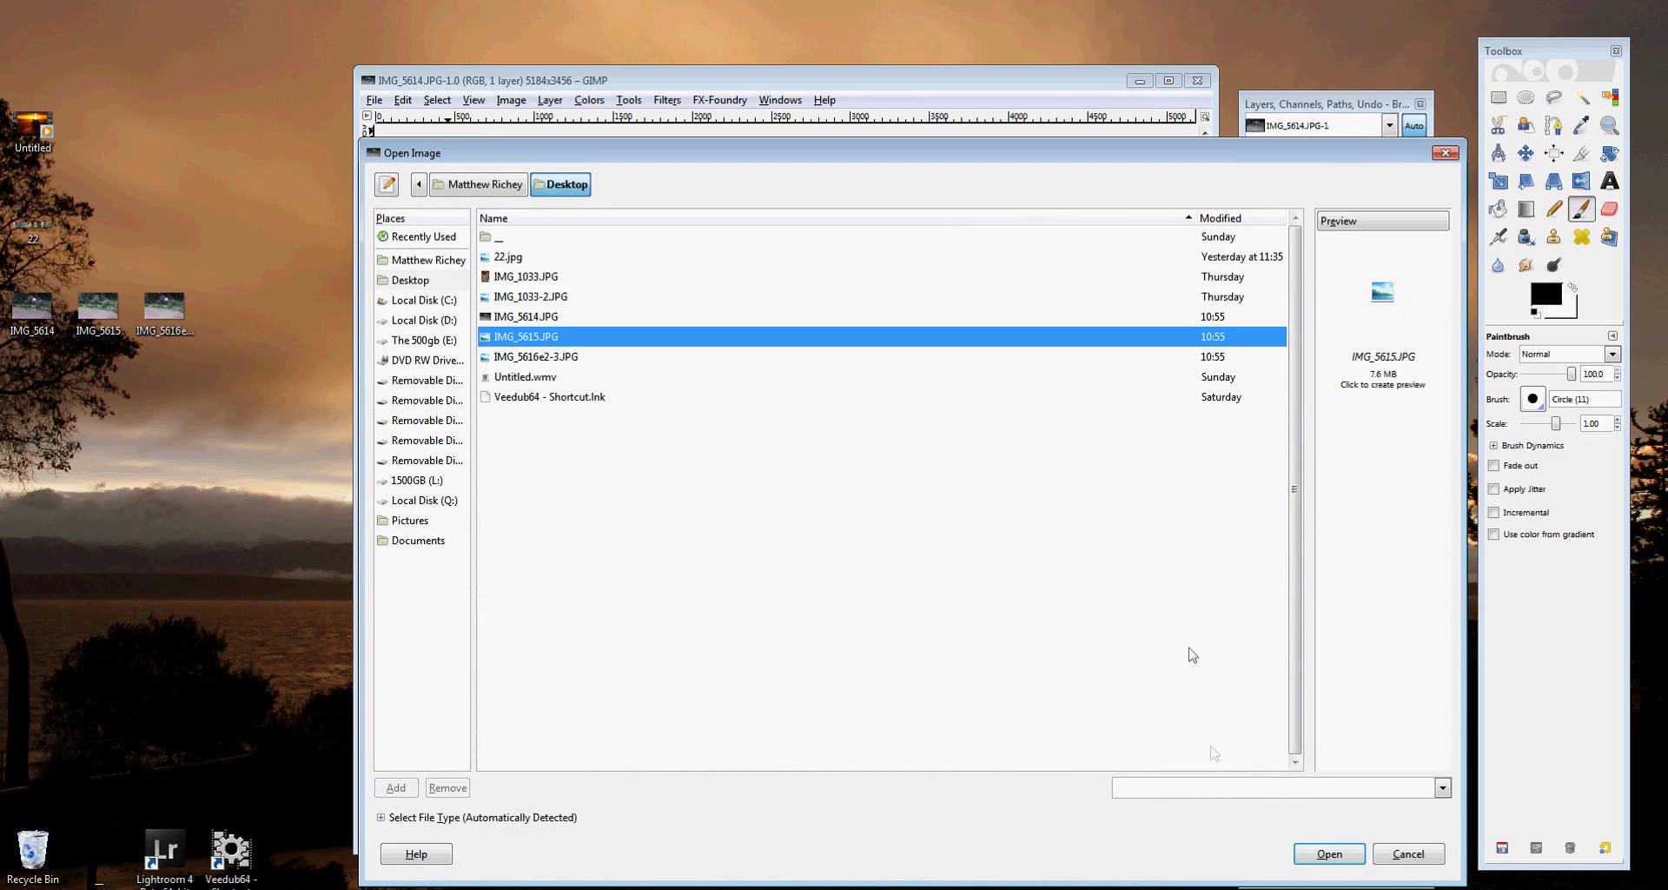
click(1330, 854)
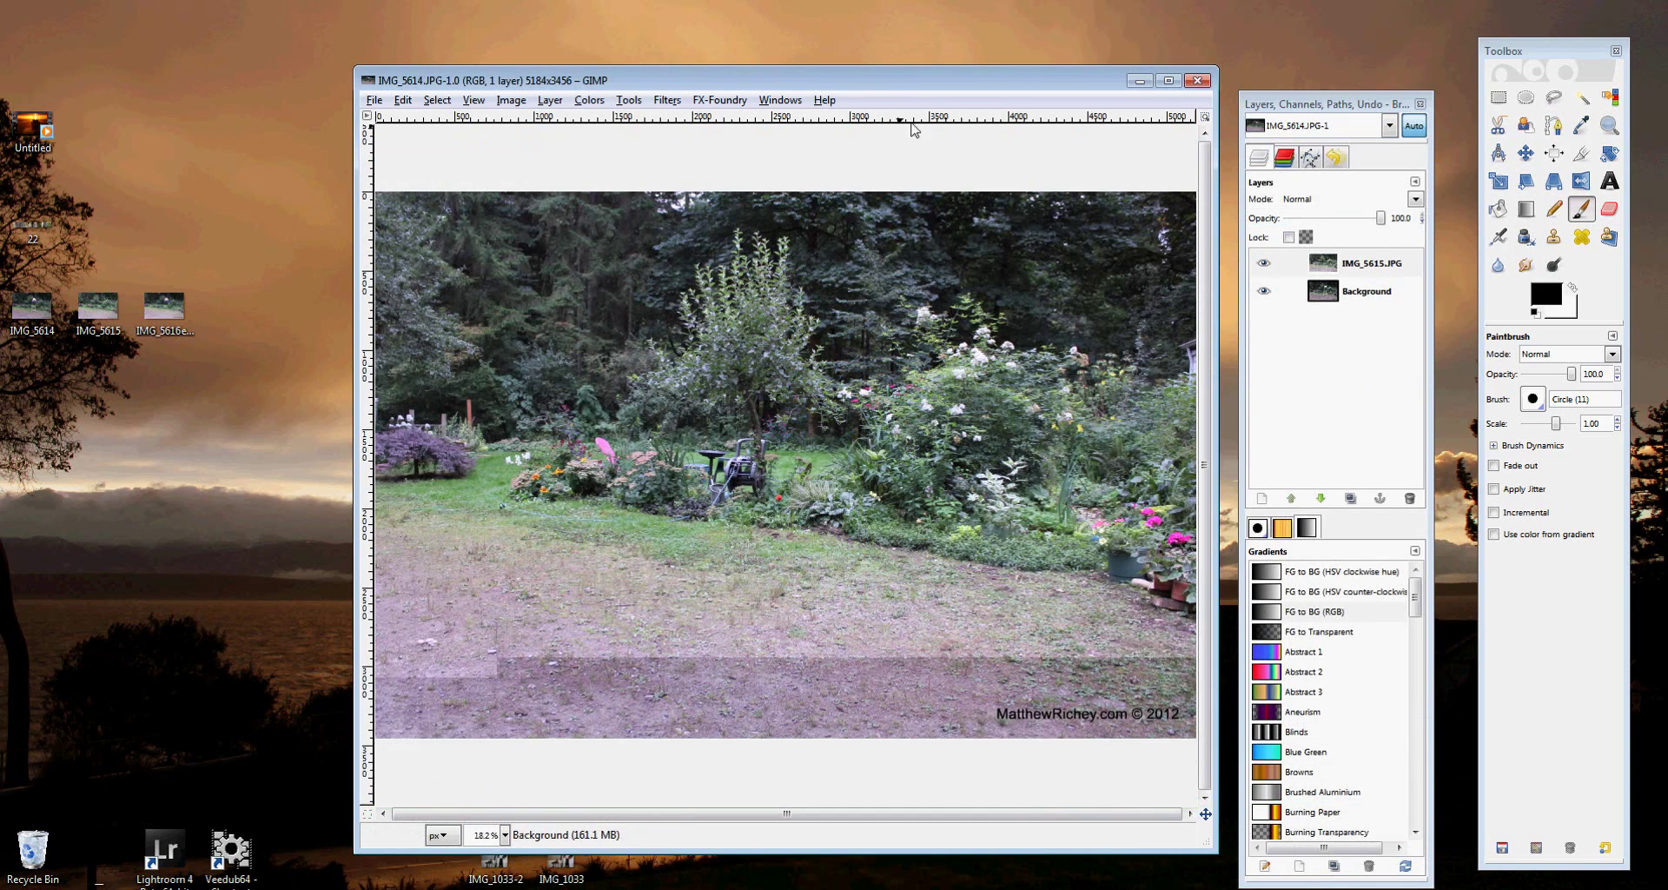
drag(887, 88, 712, 61)
drag(1311, 108, 1159, 54)
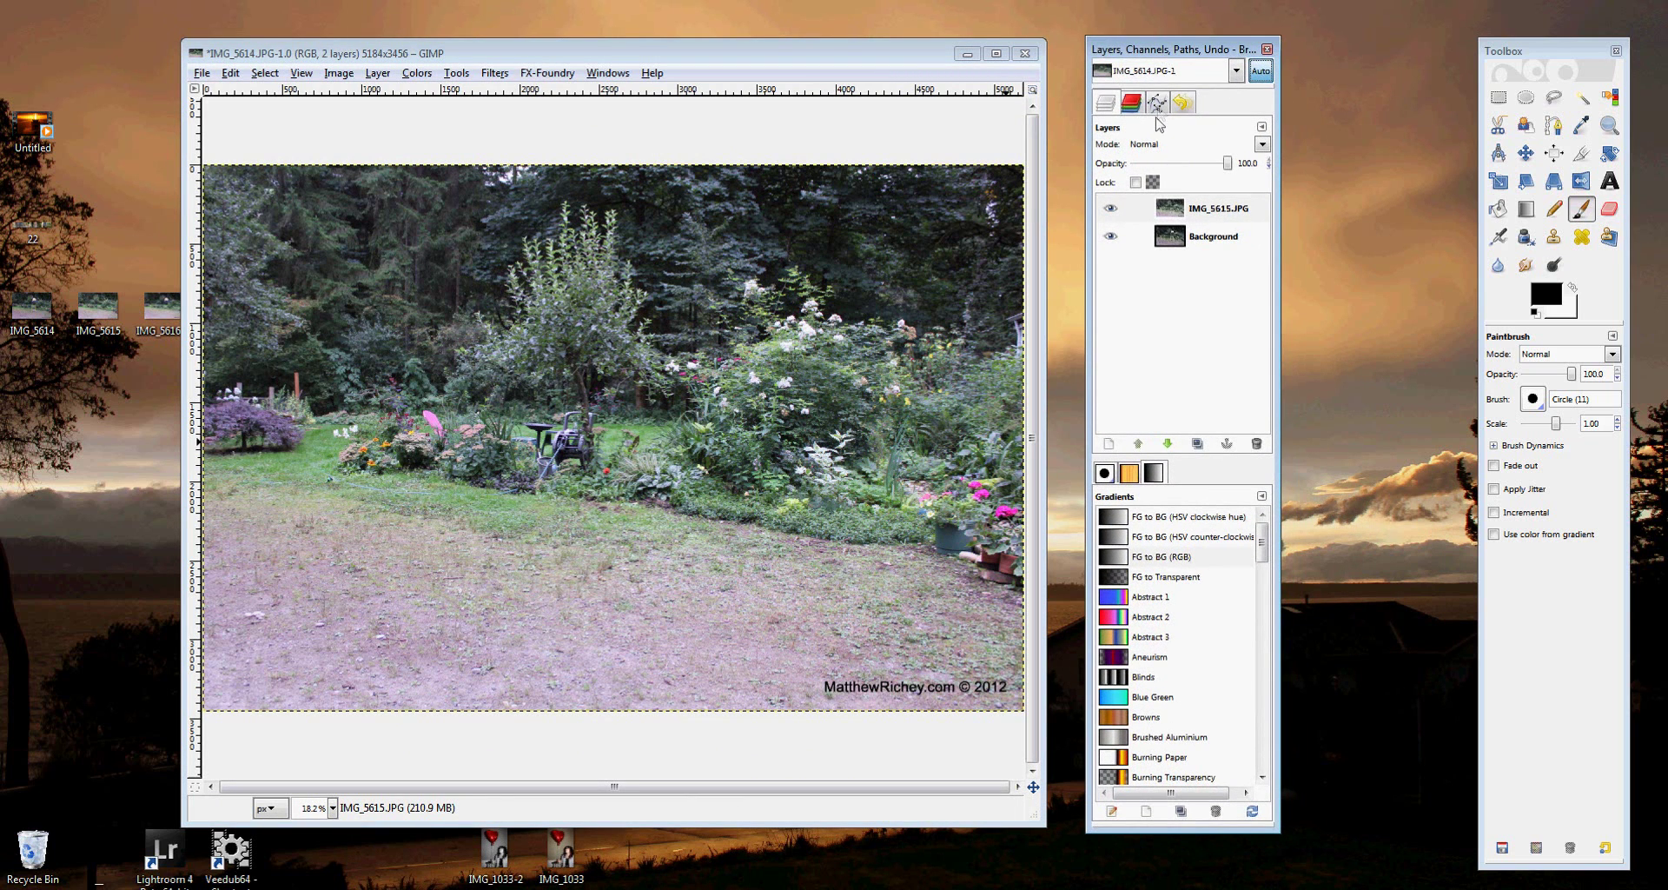
Step: Dock the Layers window beside the image and raise Background above IMG_5615.JPG
click(599, 74)
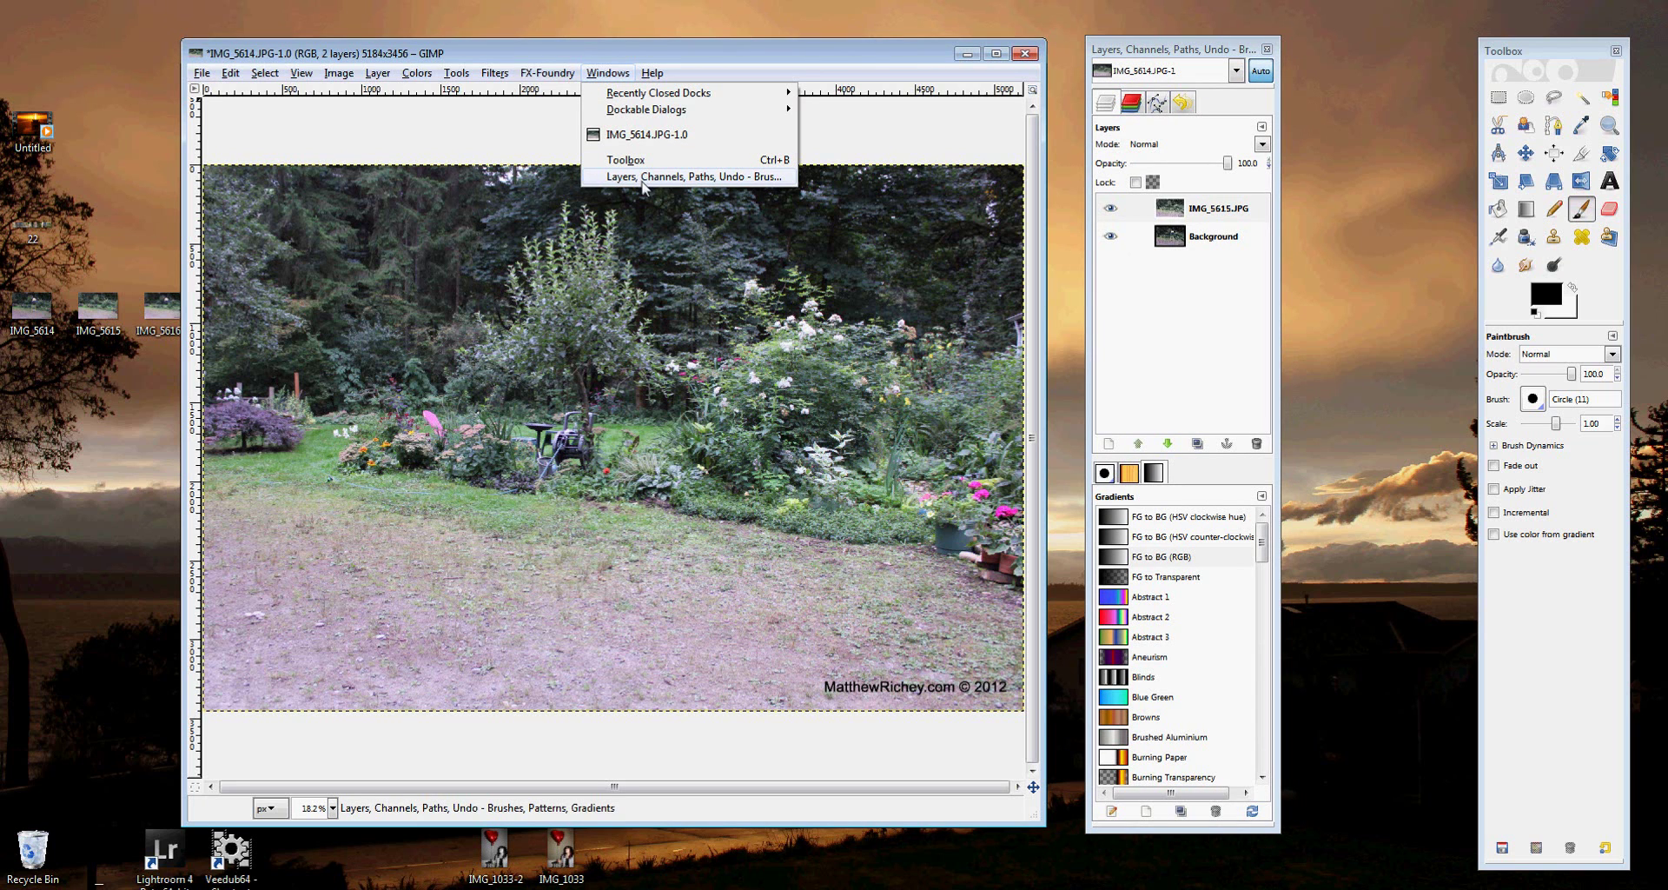
click(692, 177)
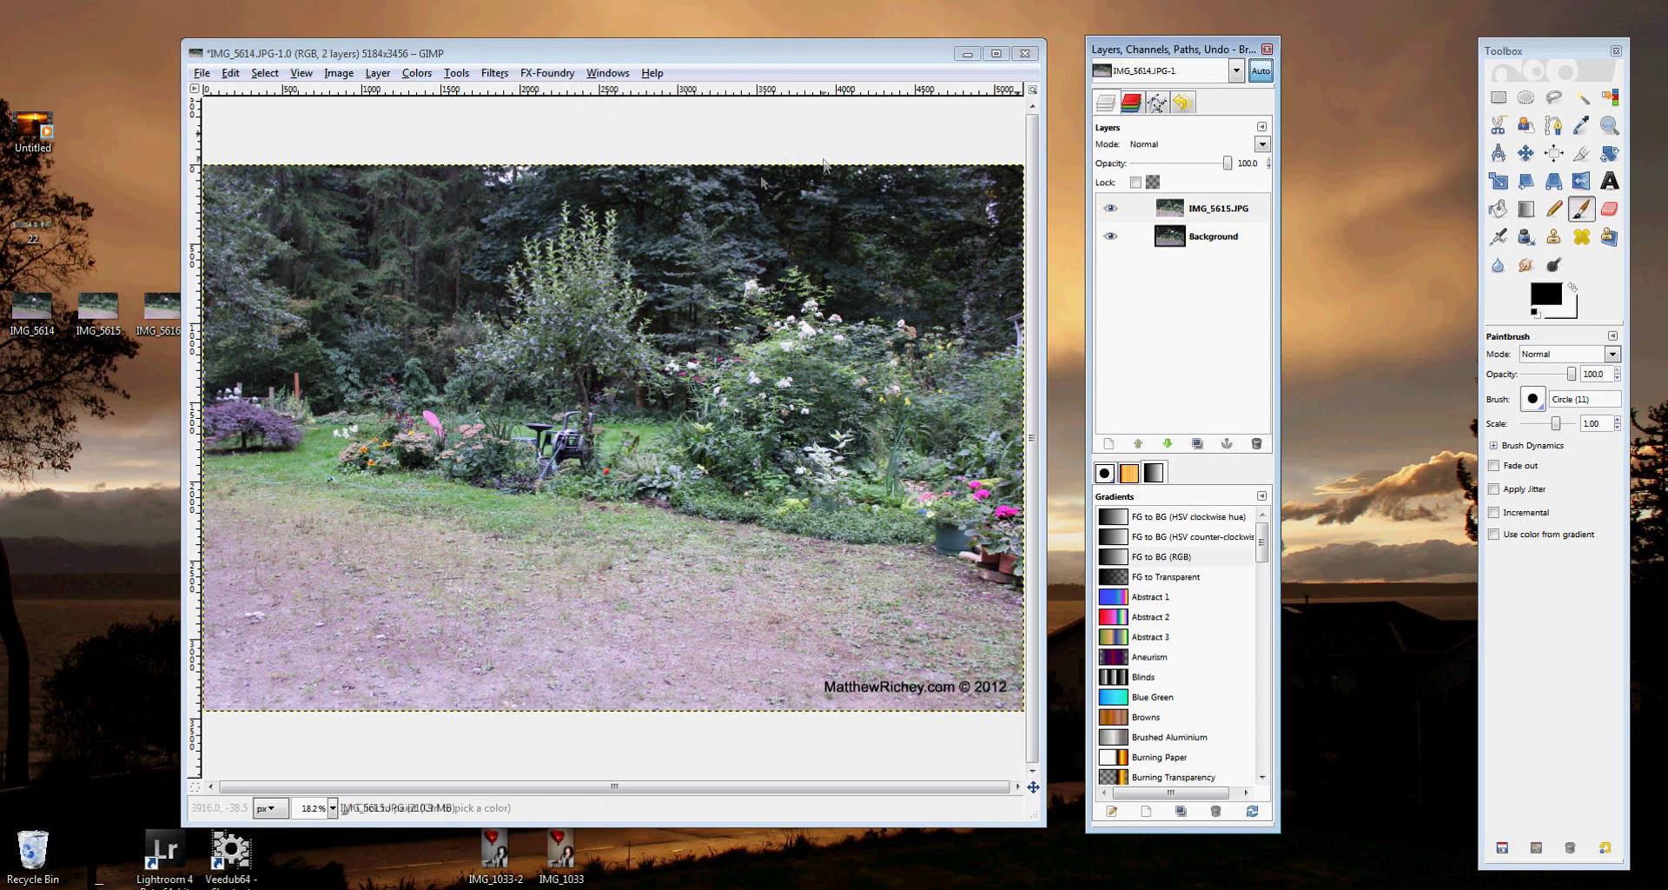
mouse_move(1195, 44)
mouse_down()
mouse_move(1215, 49)
mouse_move(1175, 19)
mouse_move(1203, 45)
mouse_up()
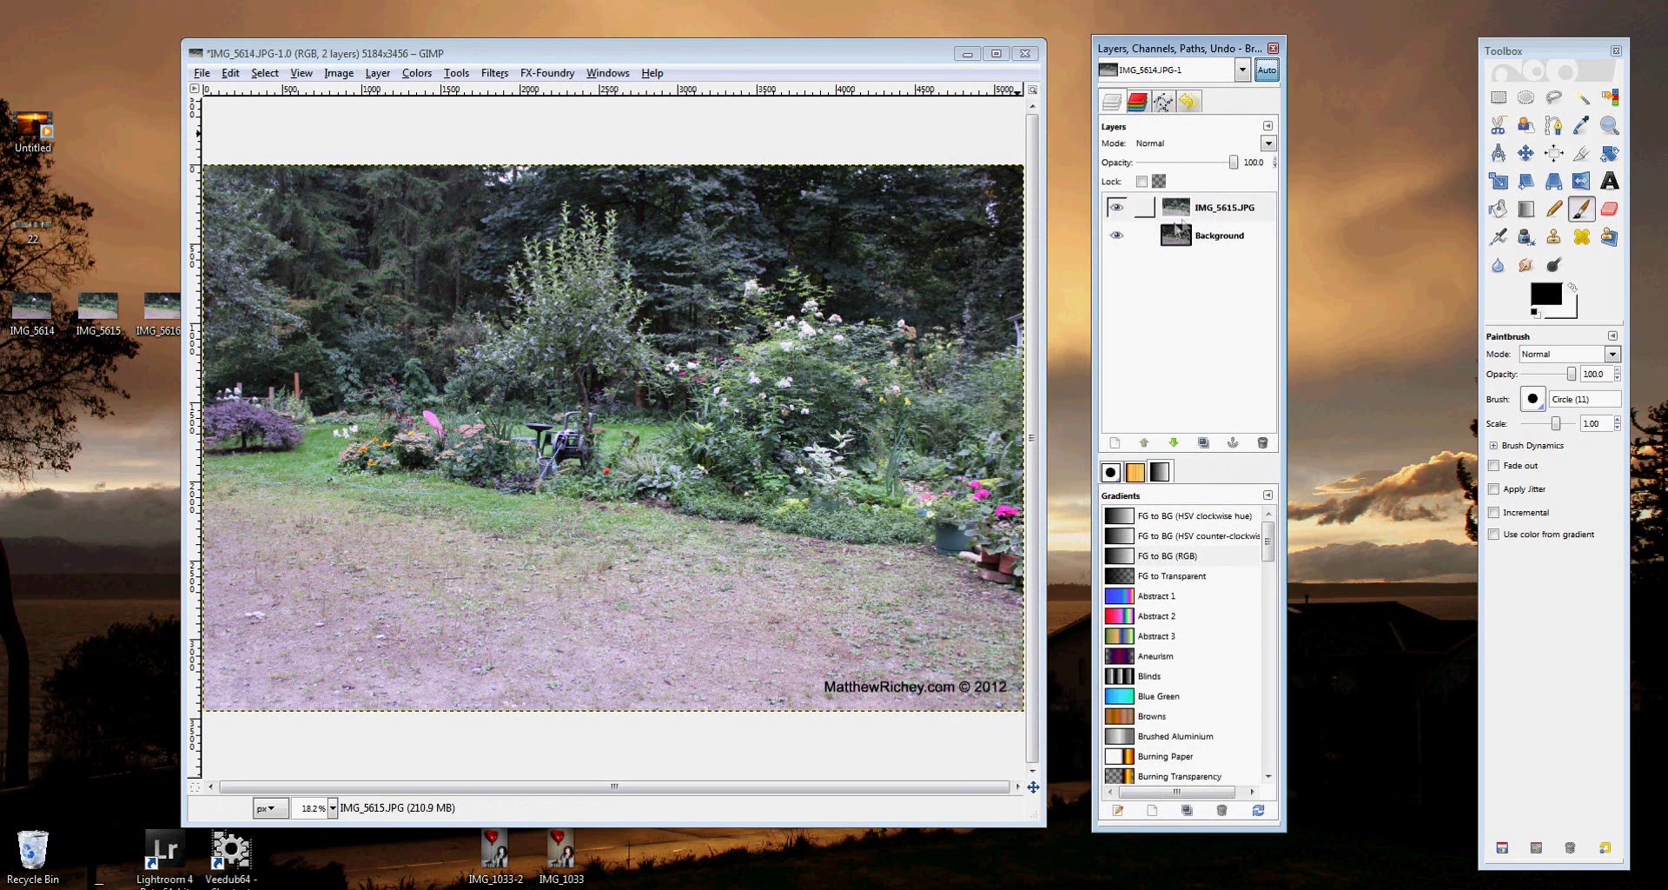
click(1251, 211)
drag(1252, 210, 1155, 417)
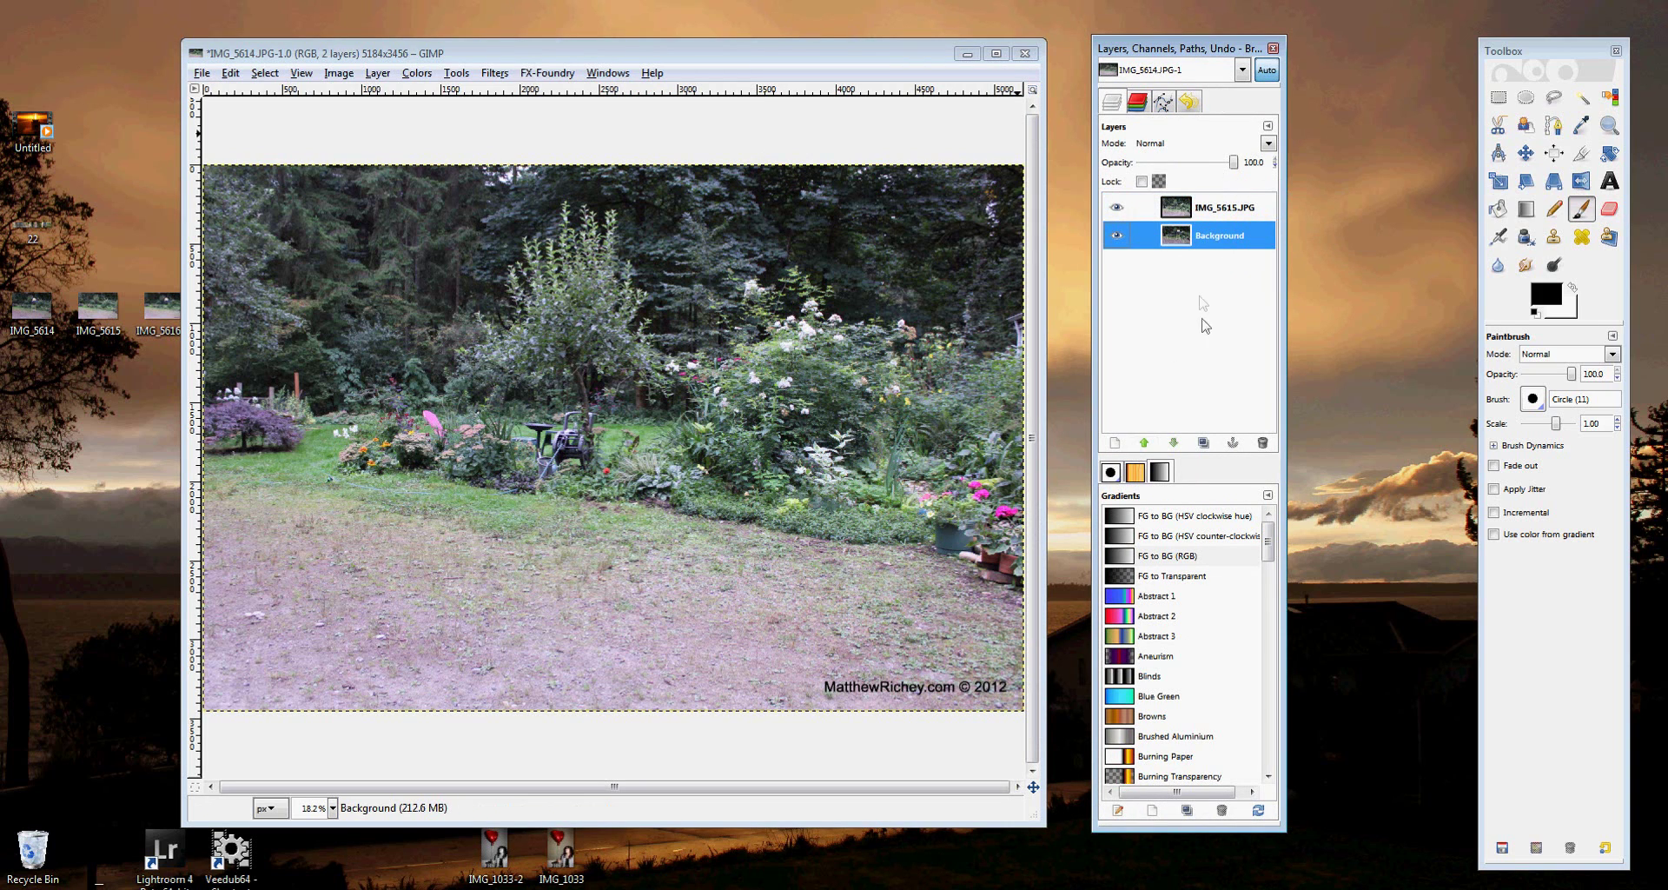
click(1143, 445)
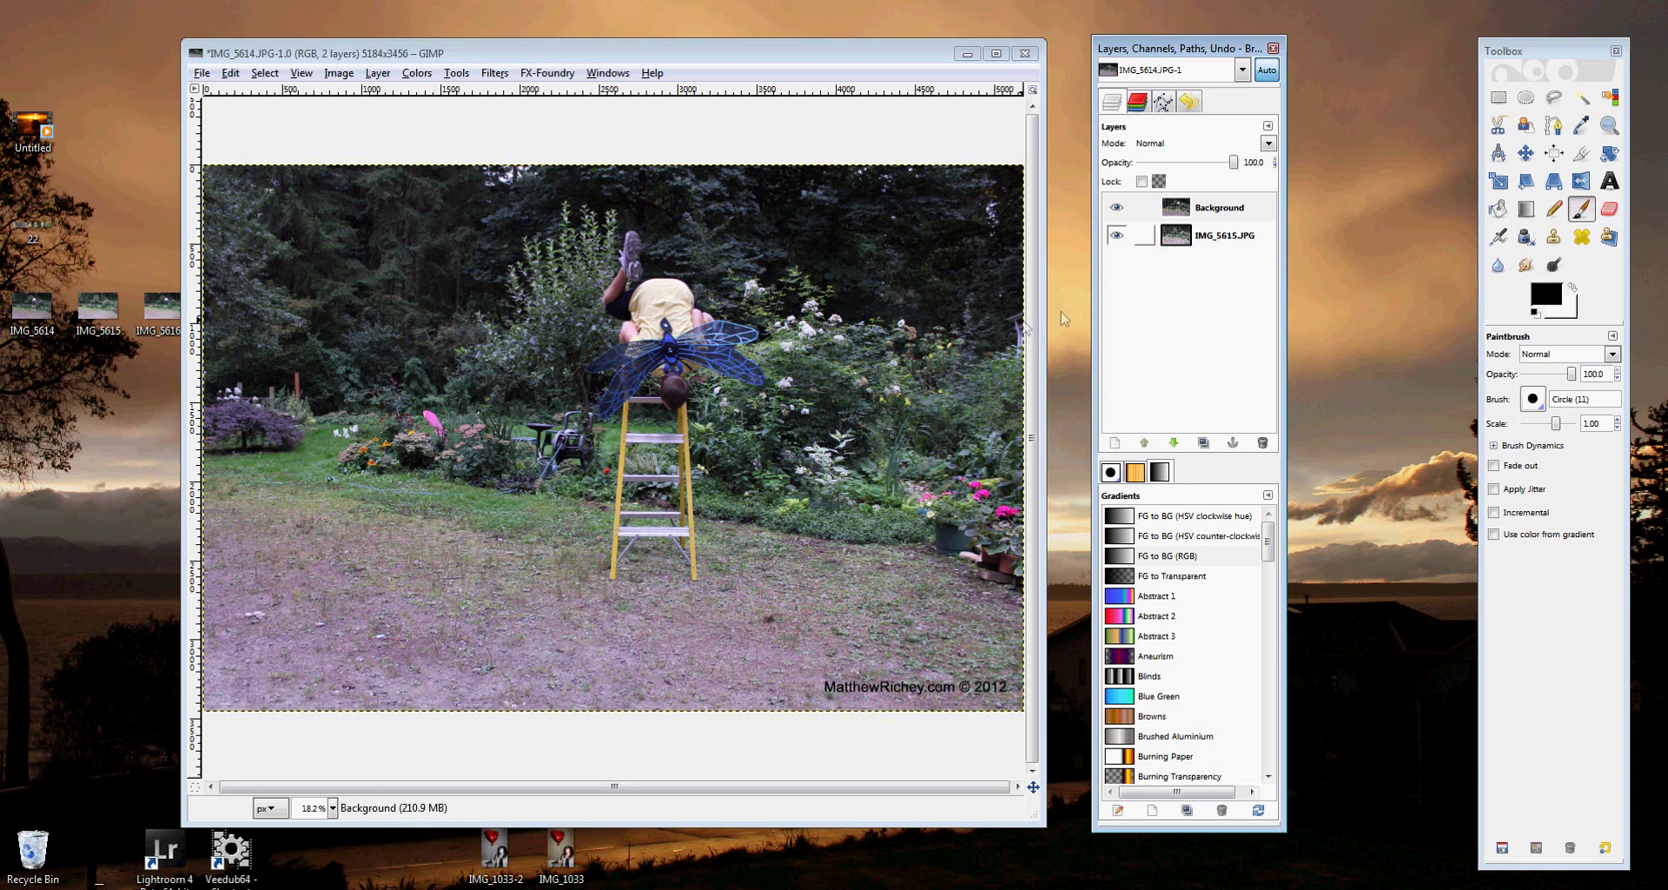
Step: Toggle the Background layer's visibility several times to compare the two shots
click(1116, 208)
click(1115, 208)
click(1115, 209)
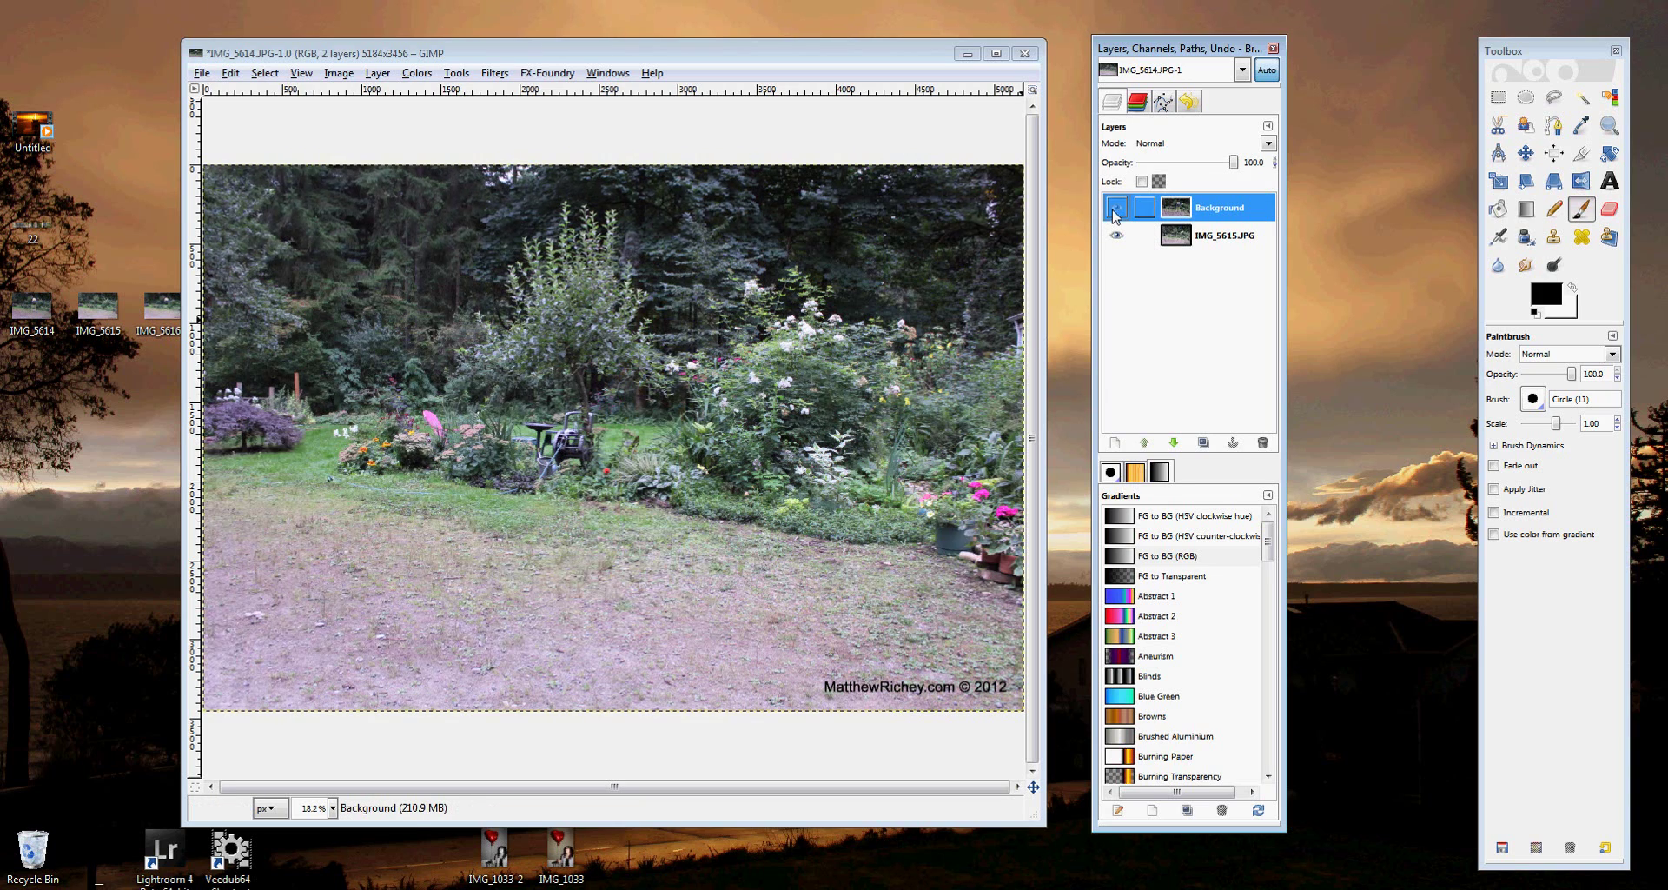
click(1115, 208)
click(1116, 209)
click(1115, 209)
click(1116, 209)
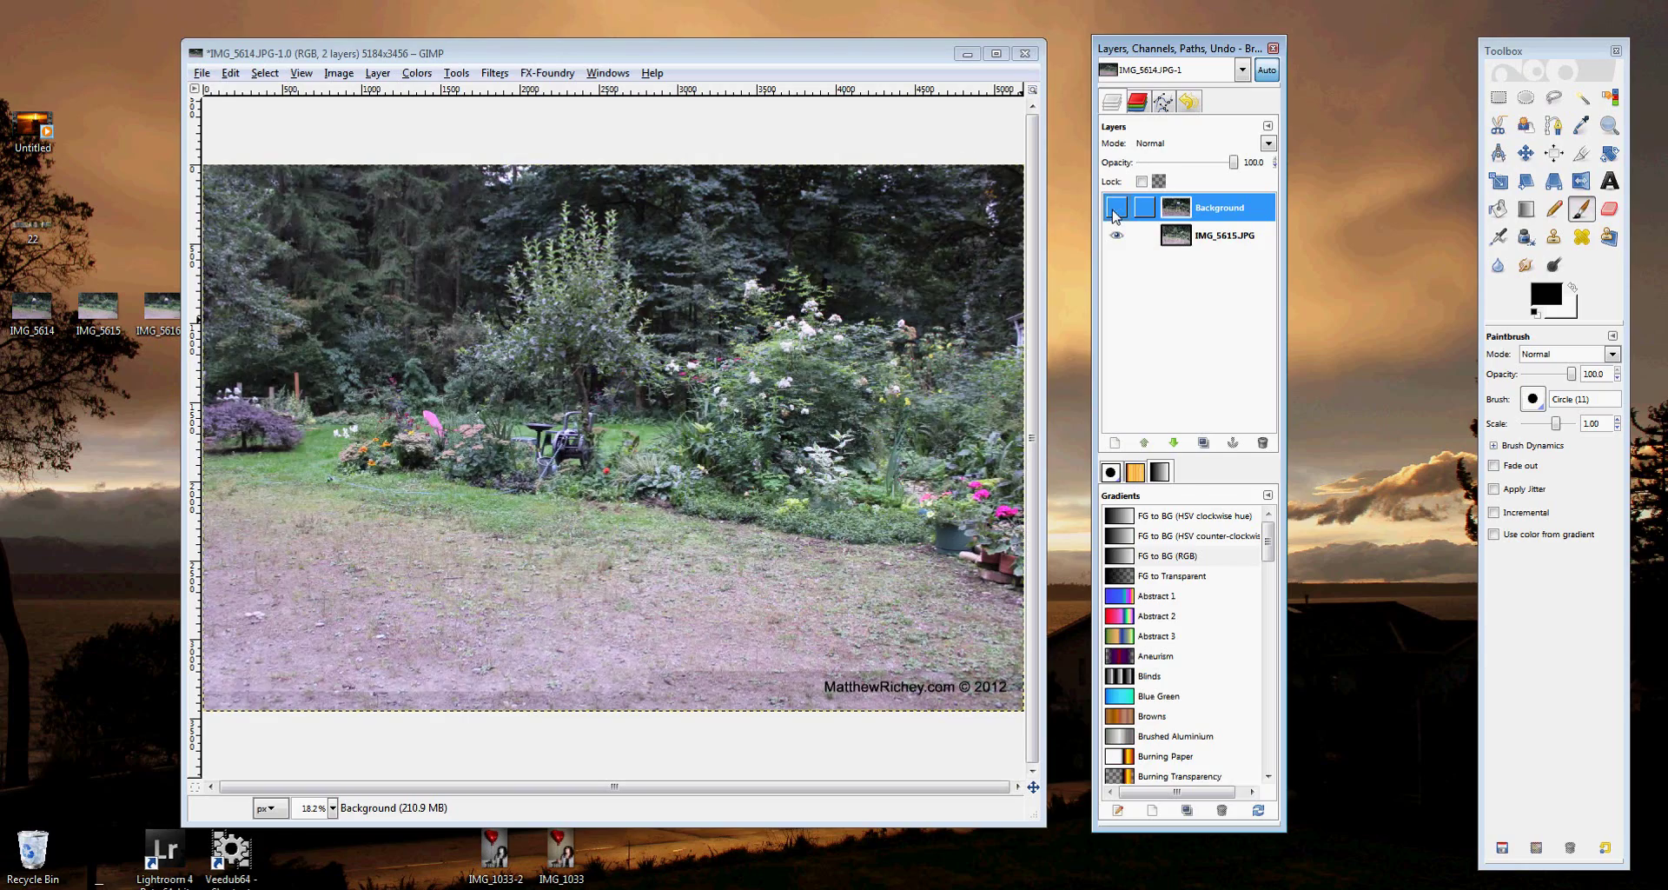
click(1115, 208)
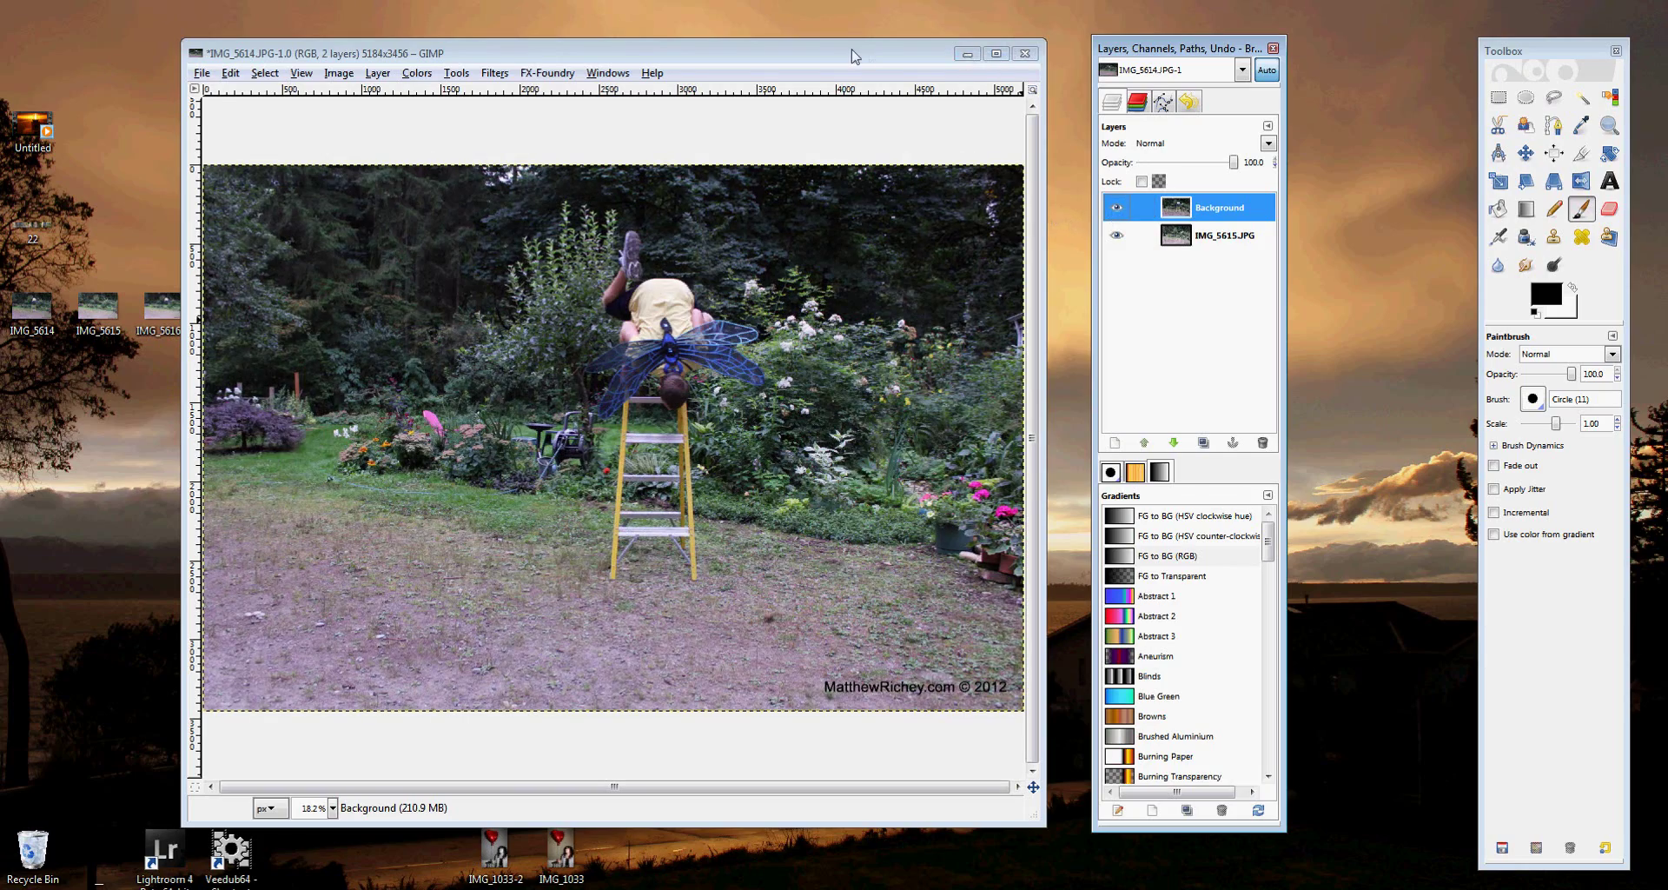
drag(852, 57, 671, 20)
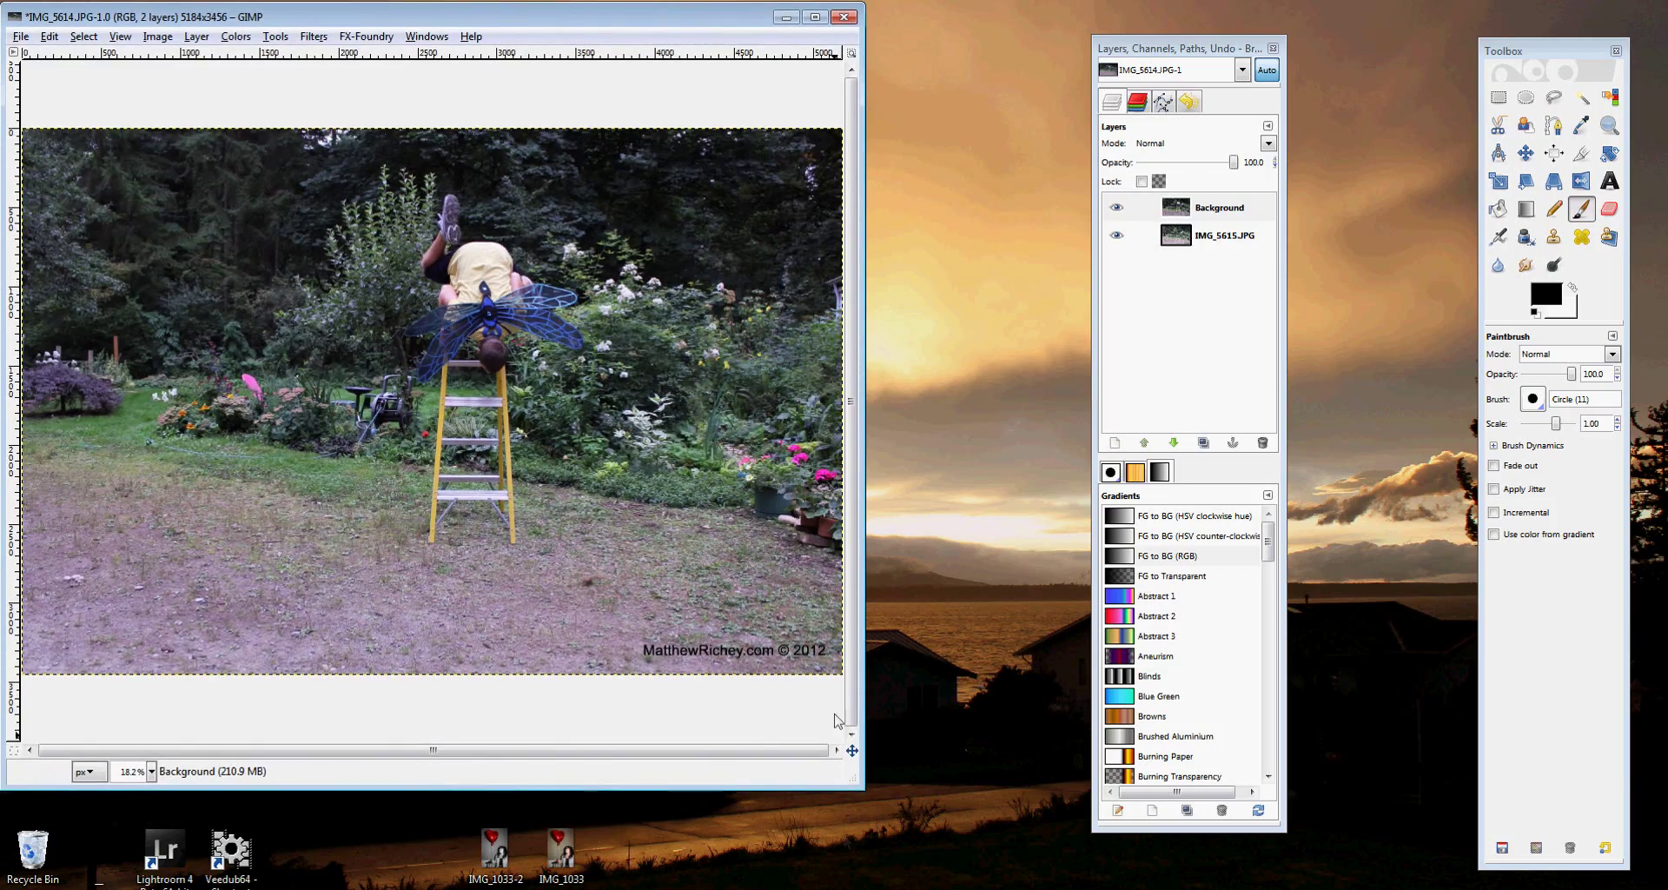
Step: Enlarge the image window, add an alpha channel to Background, and select Rectangle Select
drag(858, 791, 1301, 873)
drag(1228, 50, 1403, 49)
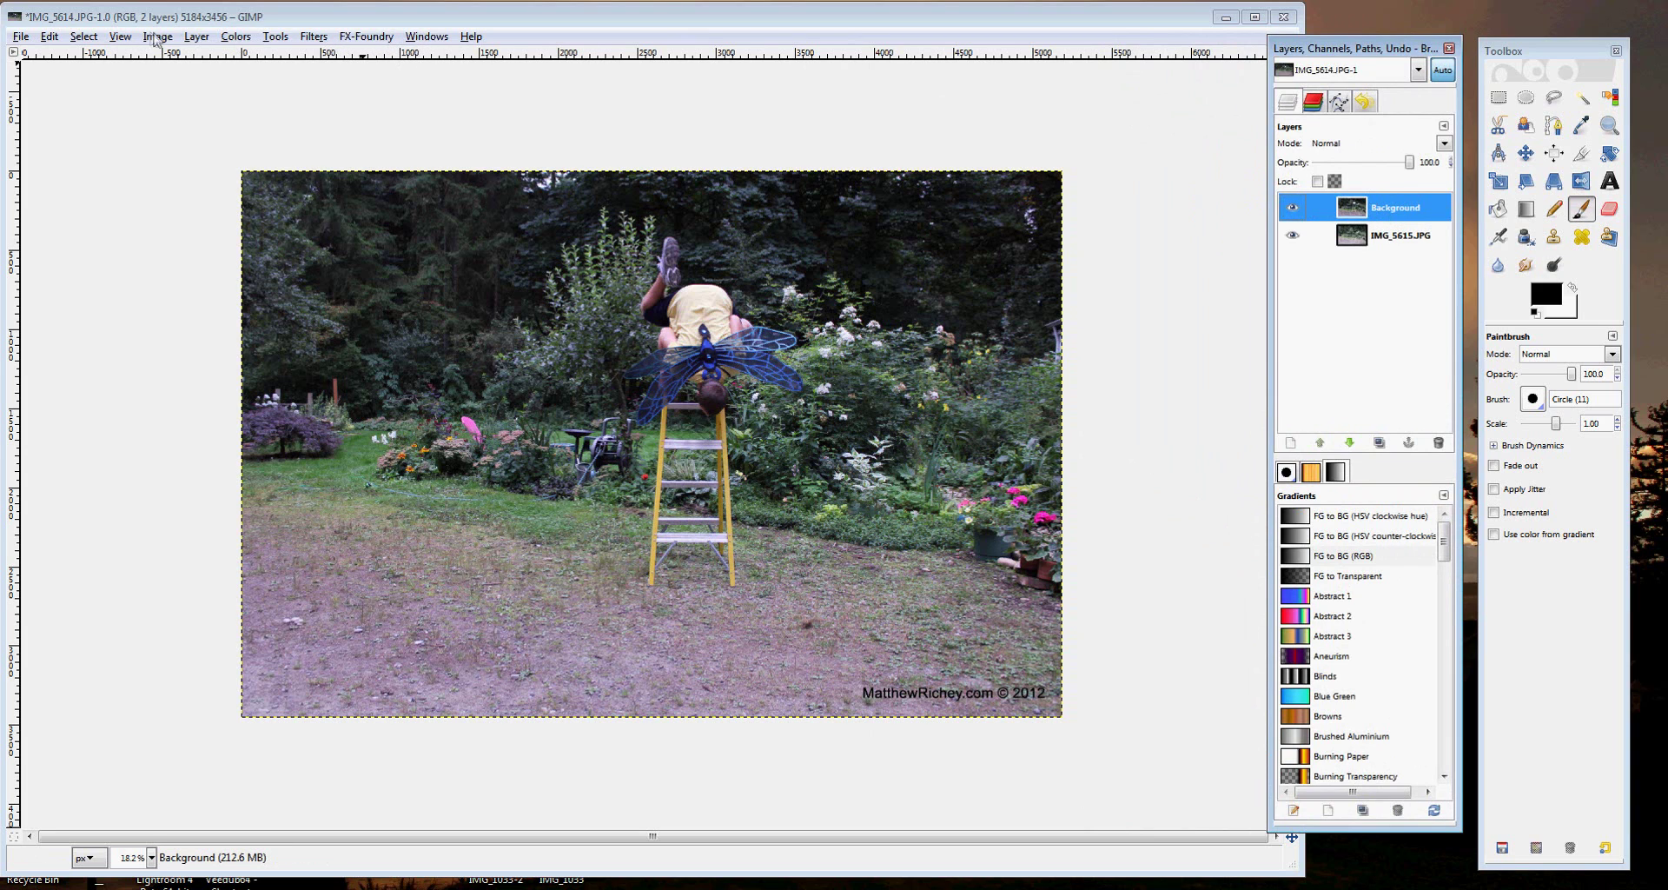
click(196, 37)
mouse_move(244, 214)
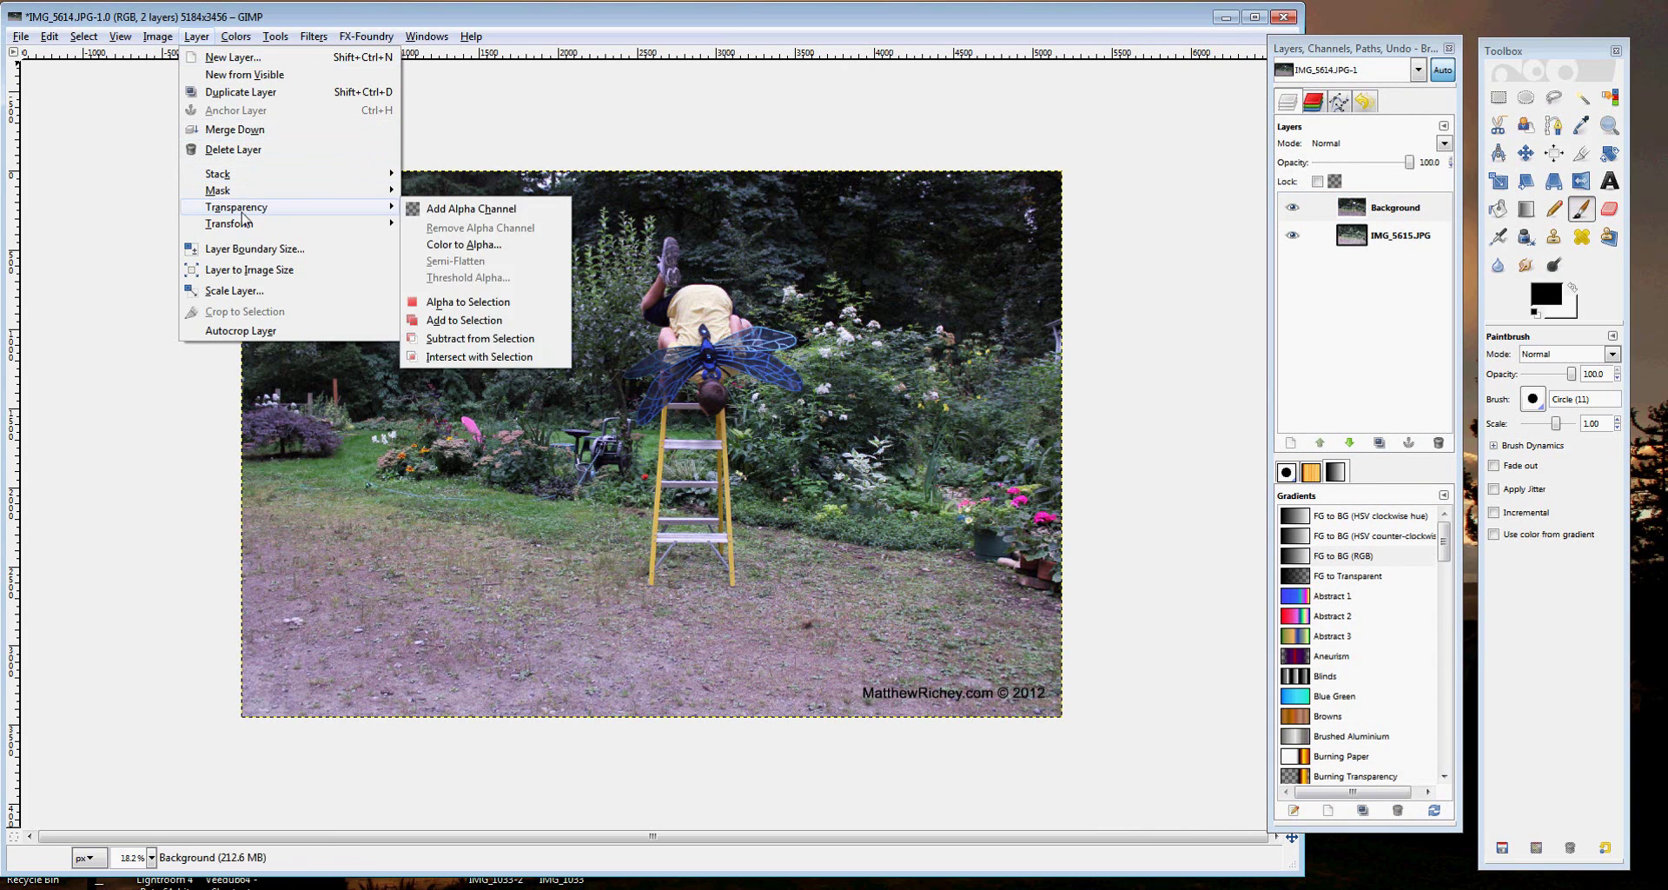
click(469, 214)
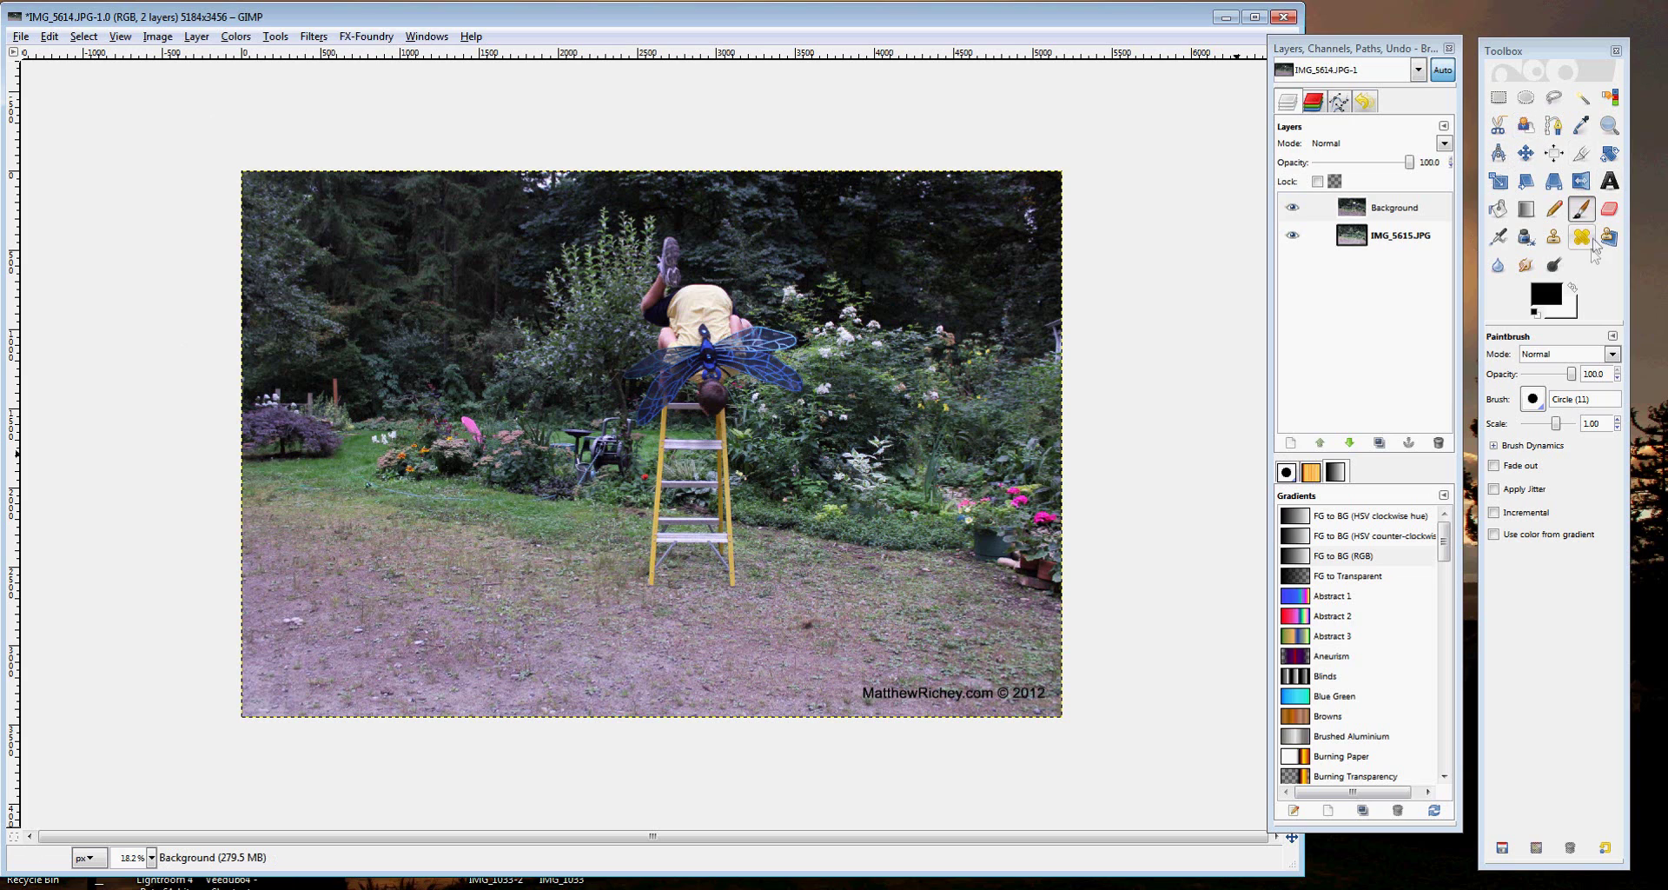
click(1498, 98)
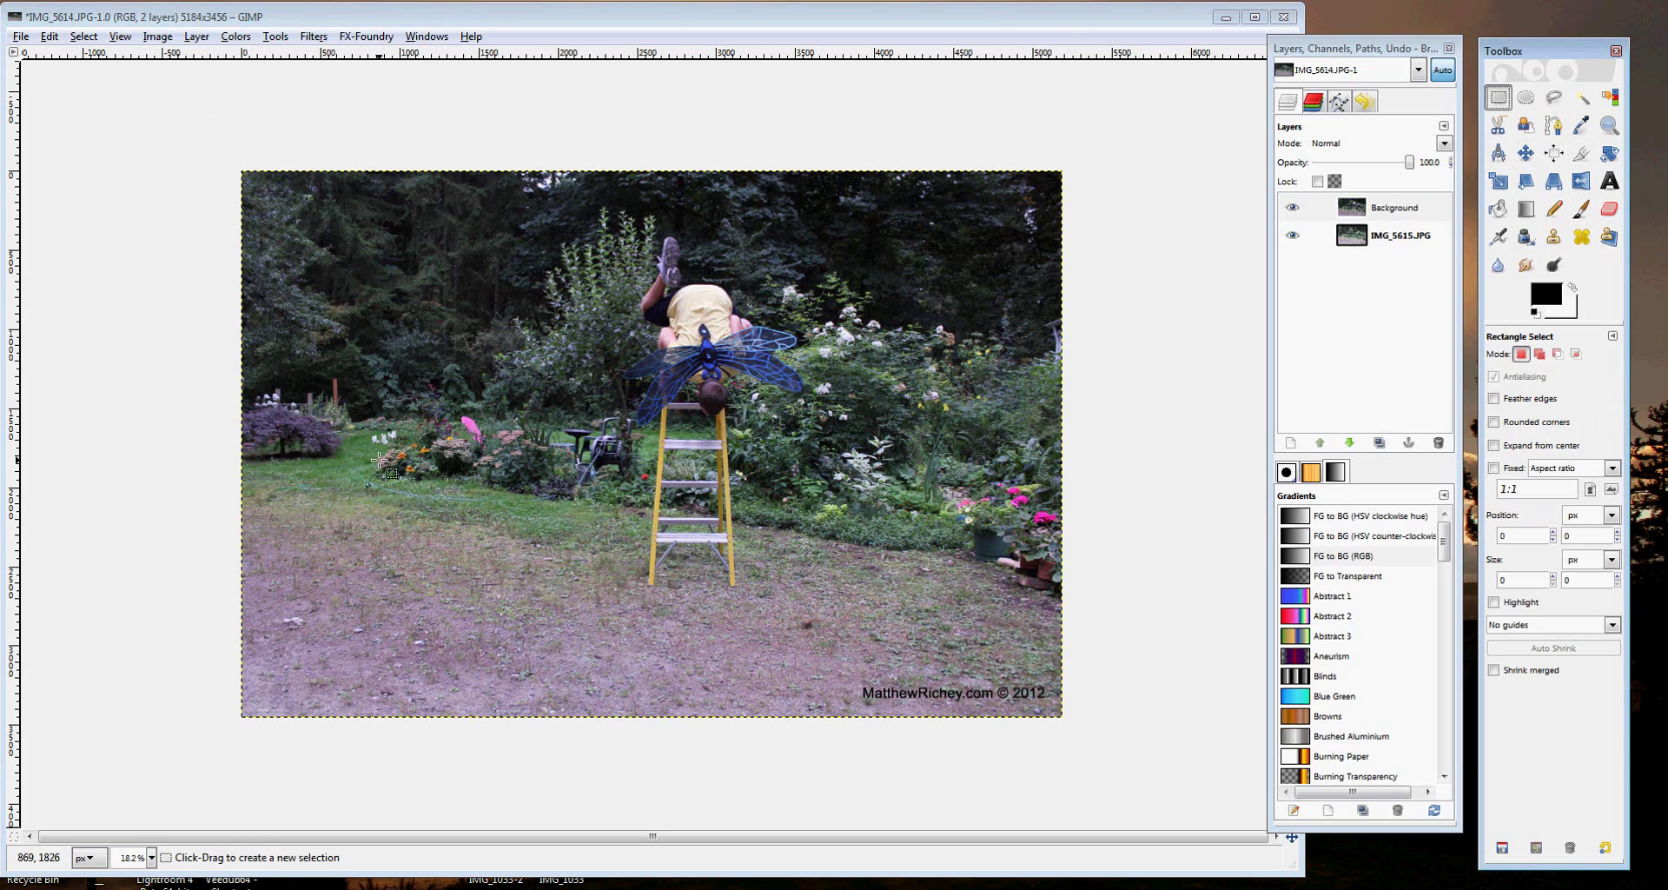
Step: Select the lower part of the ladder photo and delete it from the Background layer
drag(244, 416, 1065, 714)
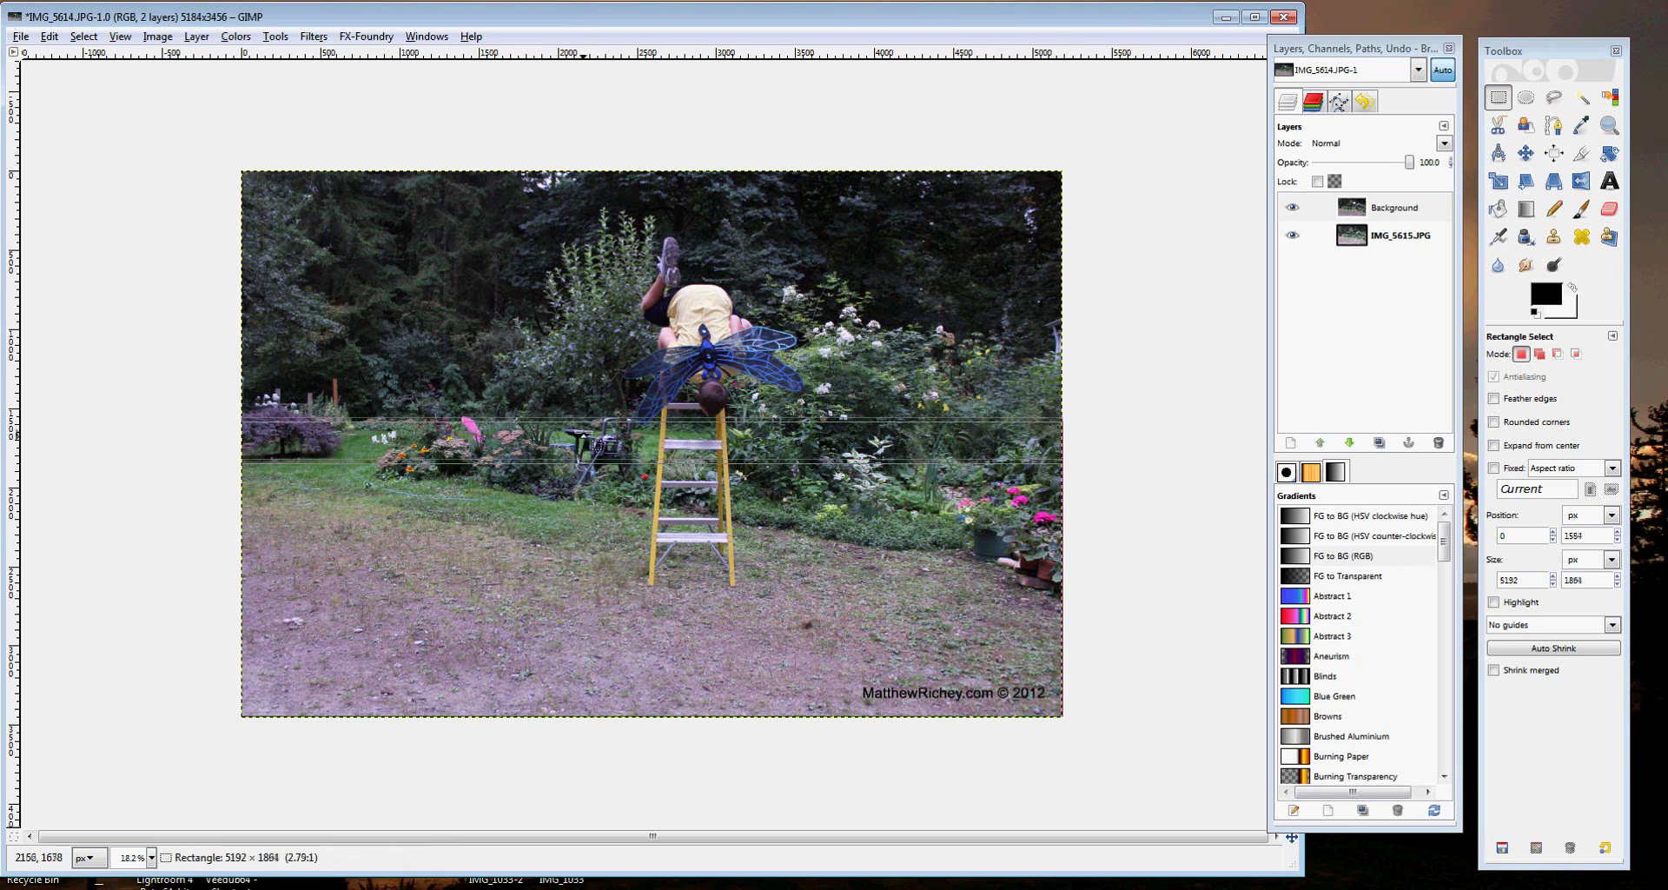
drag(582, 447, 582, 448)
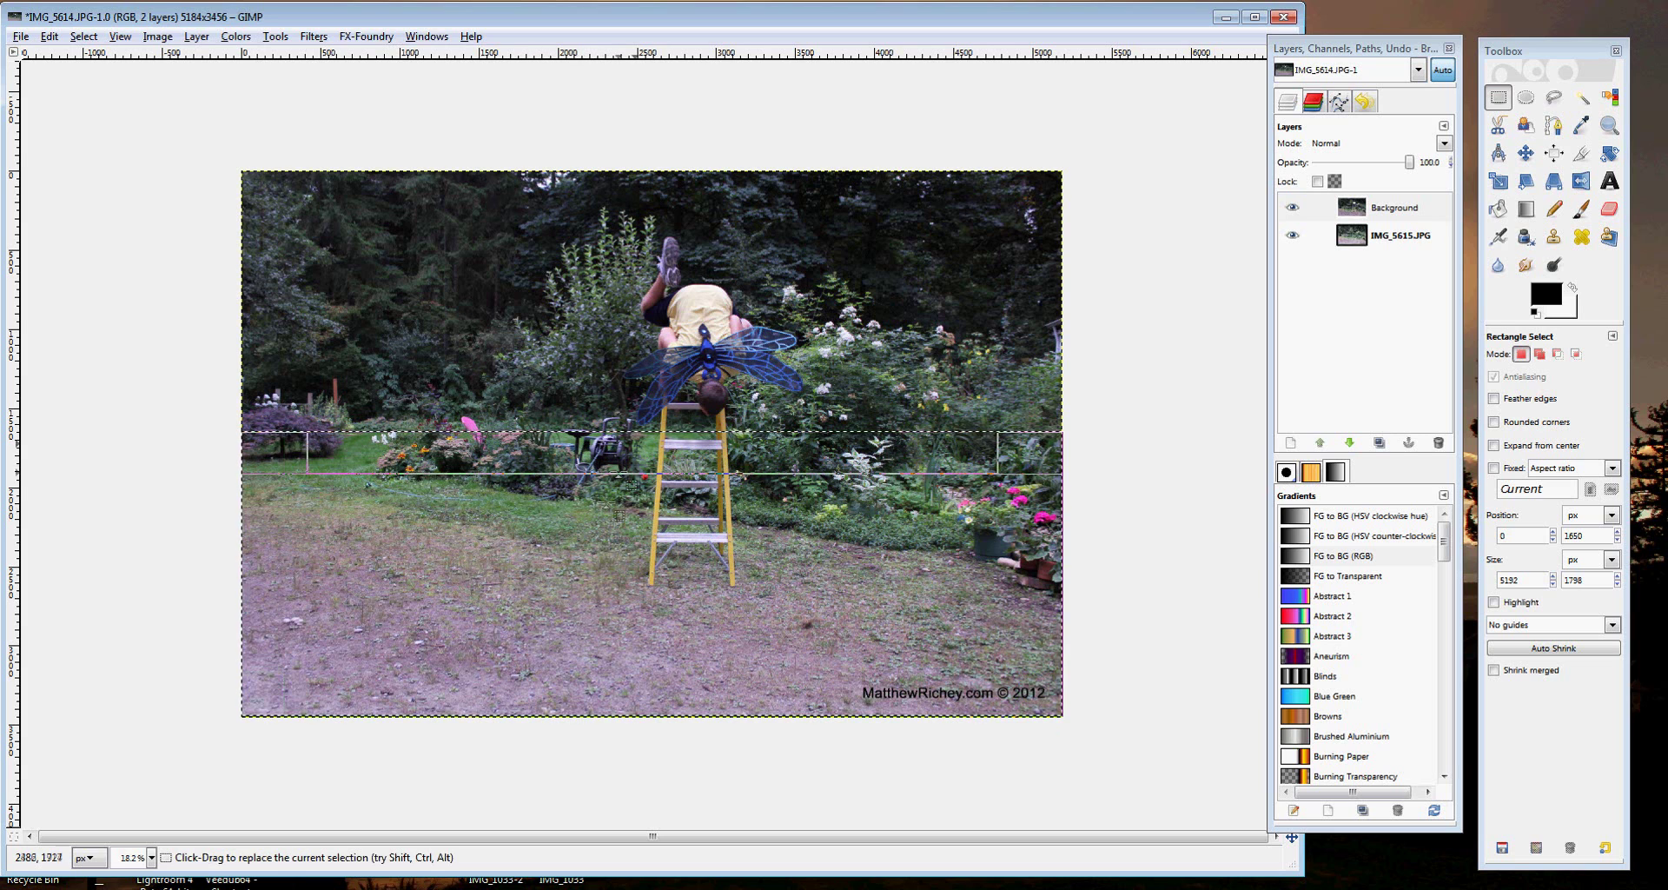
drag(617, 511, 605, 543)
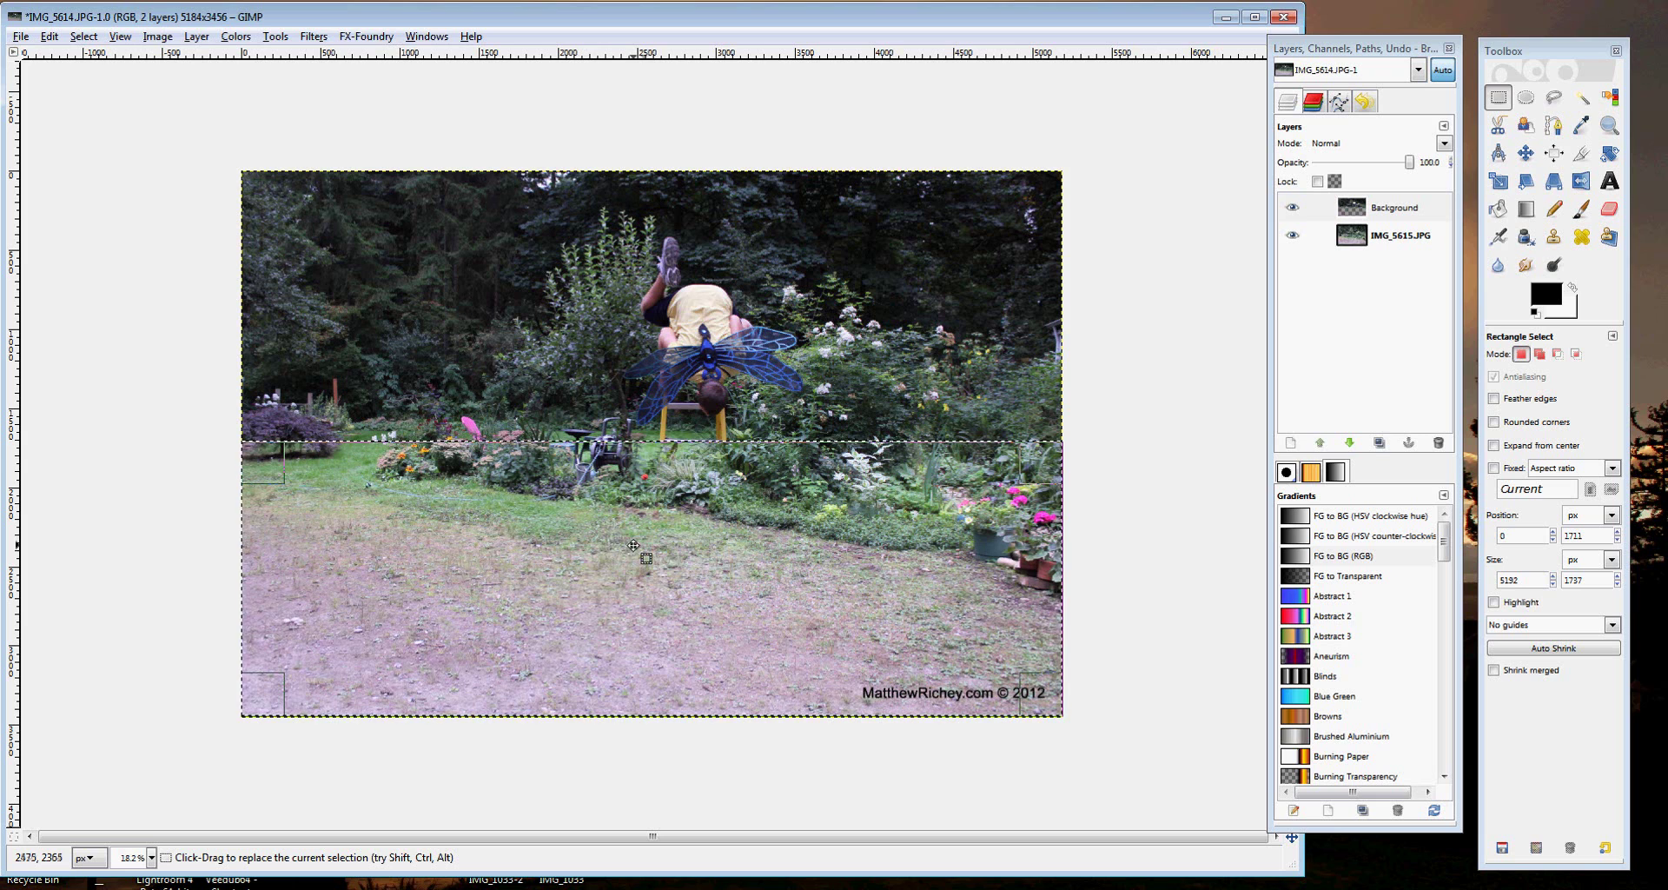
click(1292, 236)
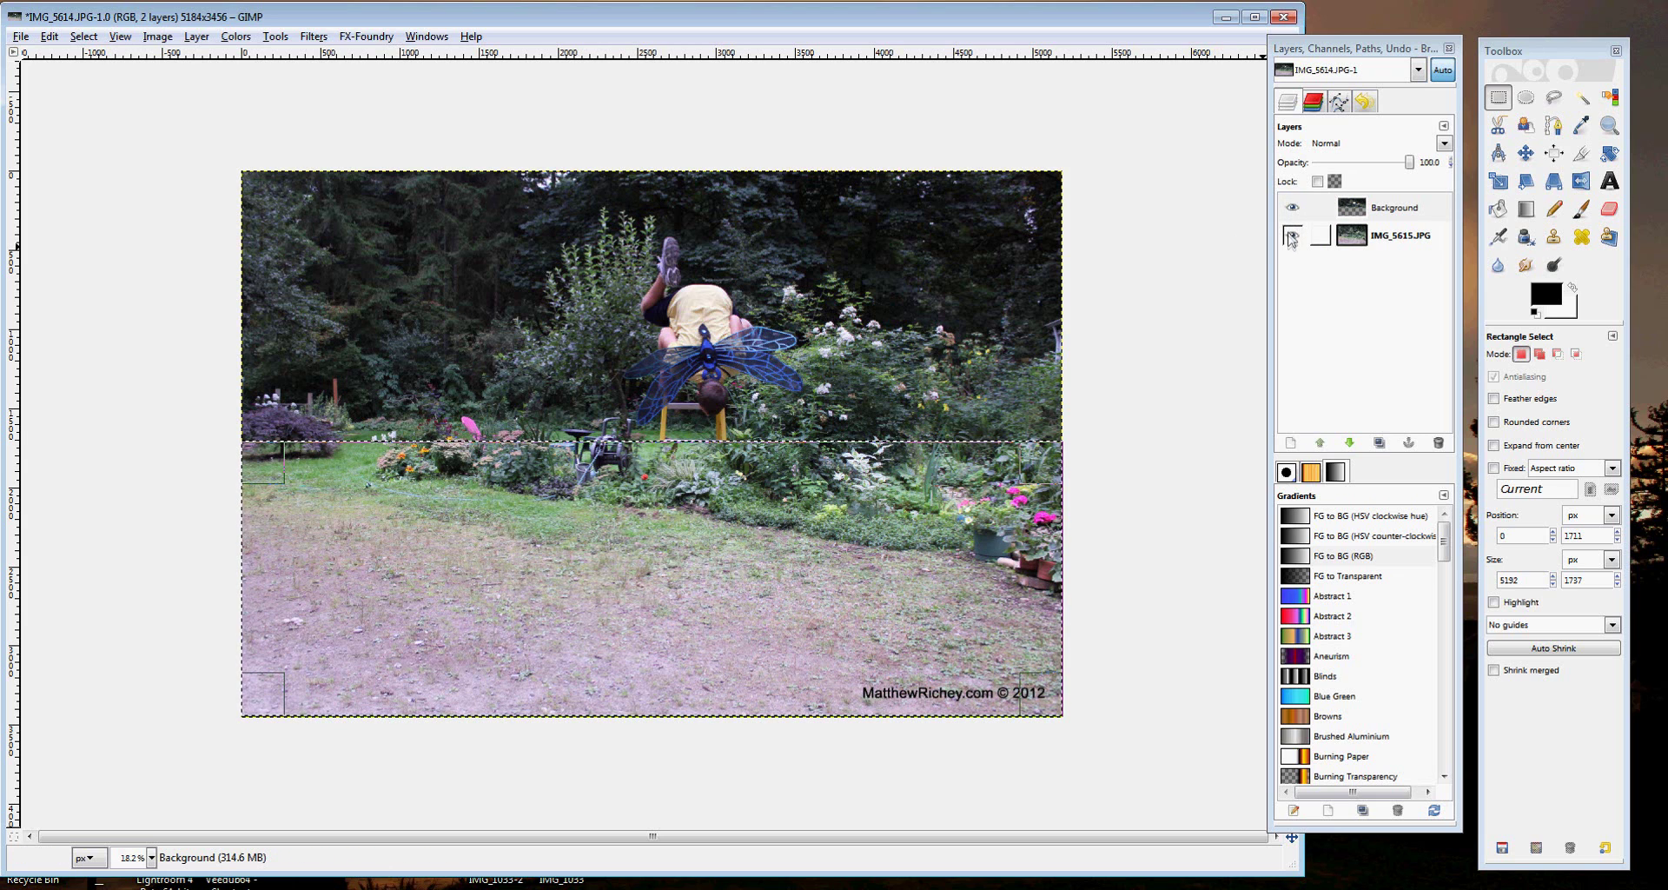
key(Delete)
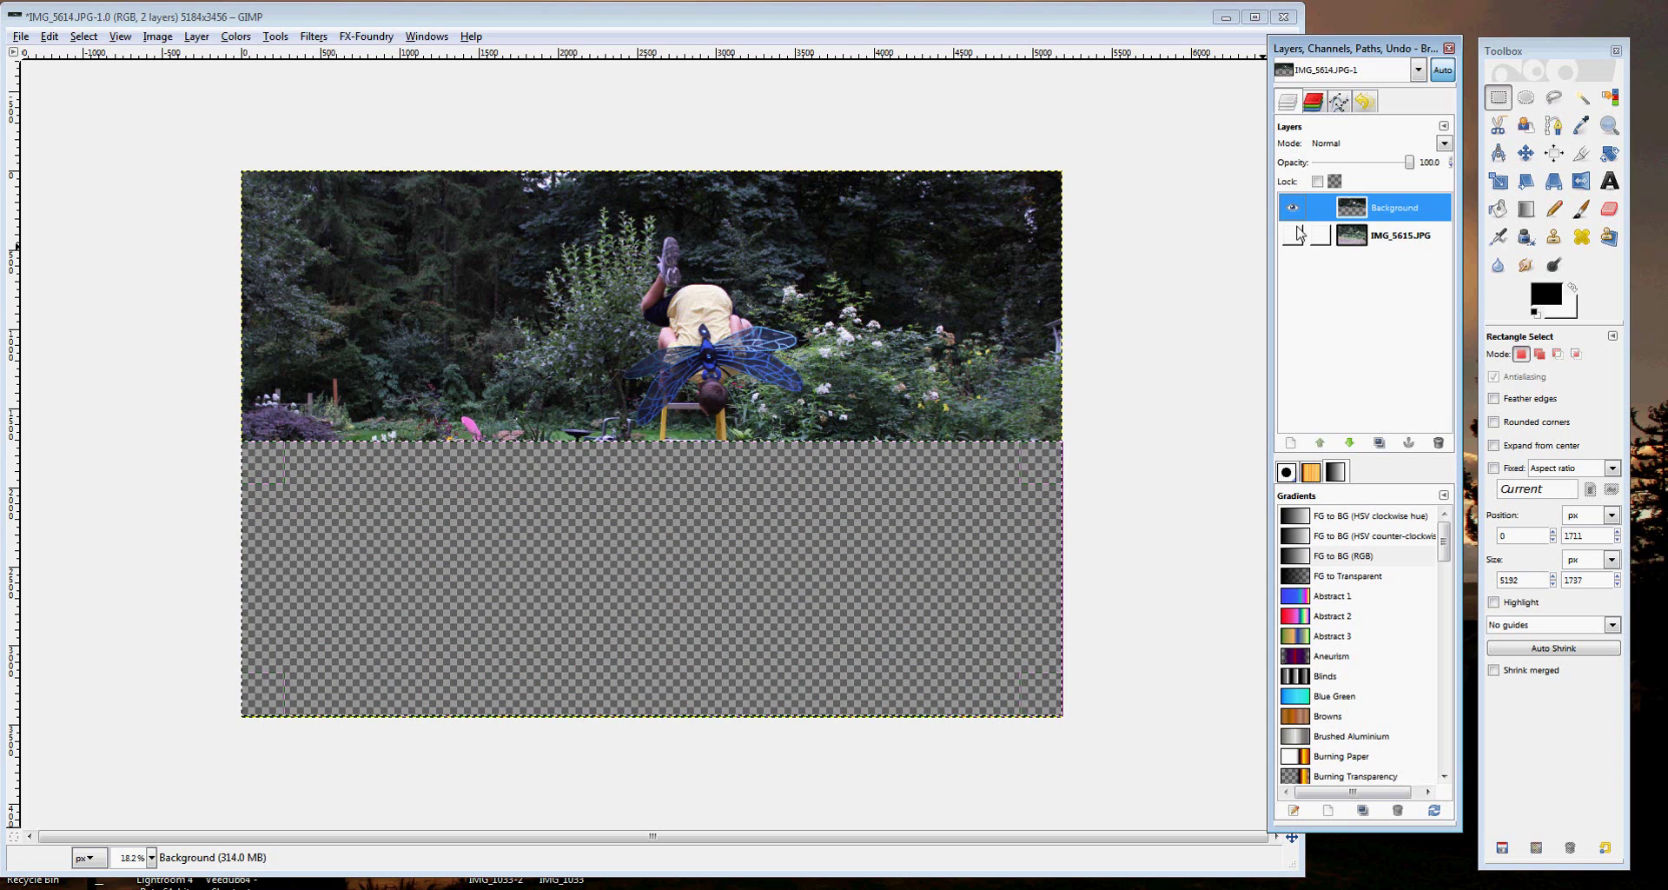
click(1294, 235)
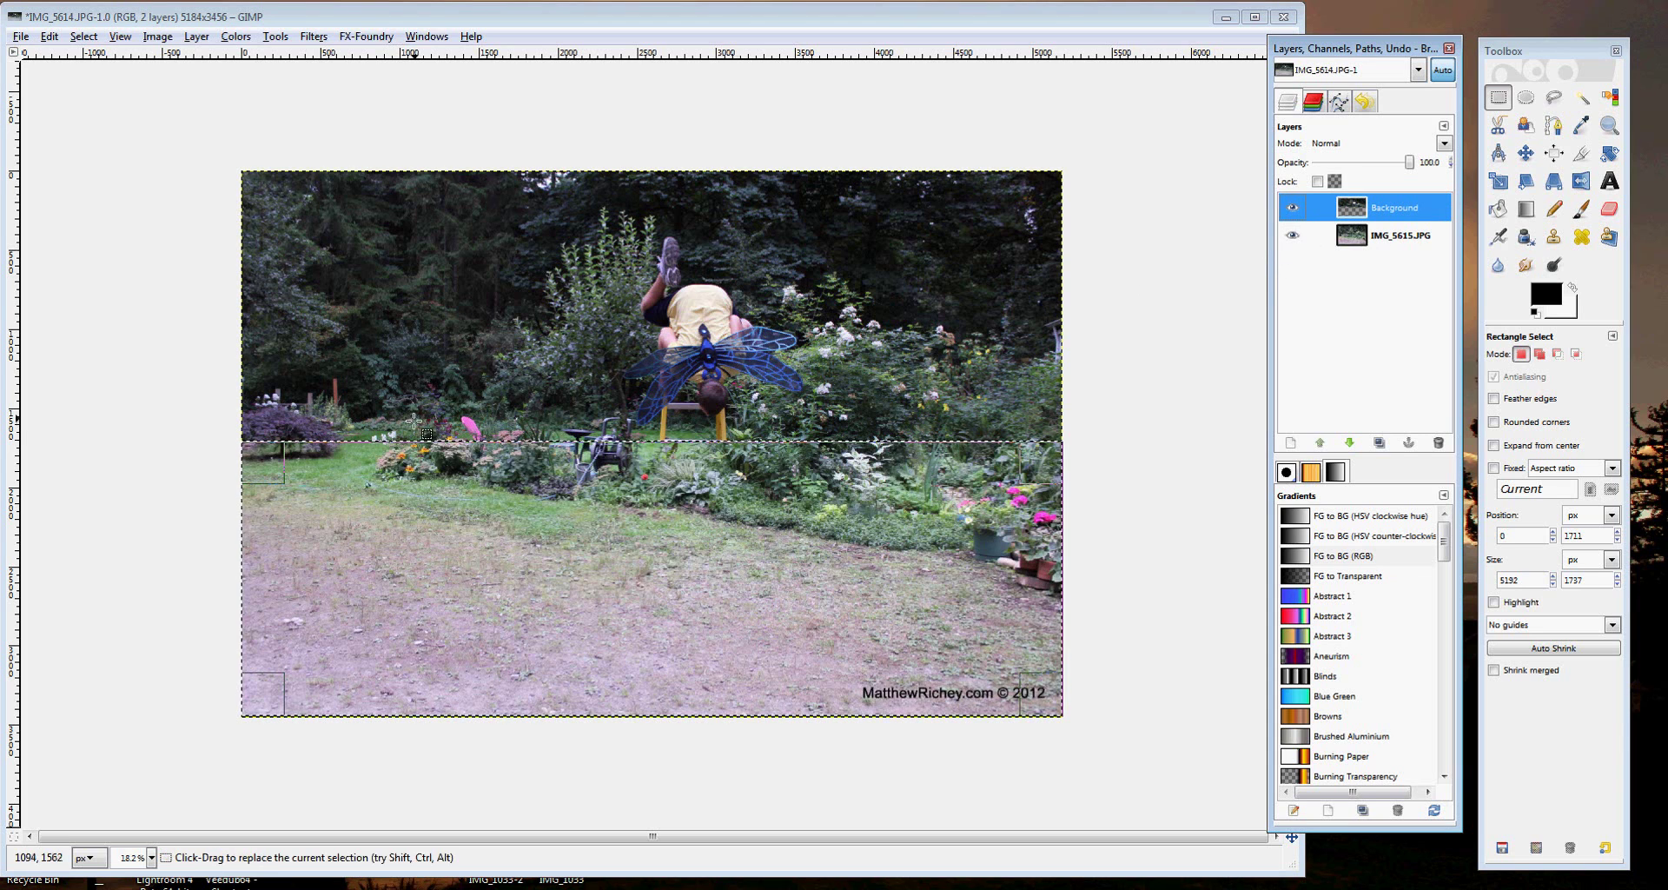
Step: Remove the selection and zoom to 33.3%, scrolled to the image's left edge
click(83, 36)
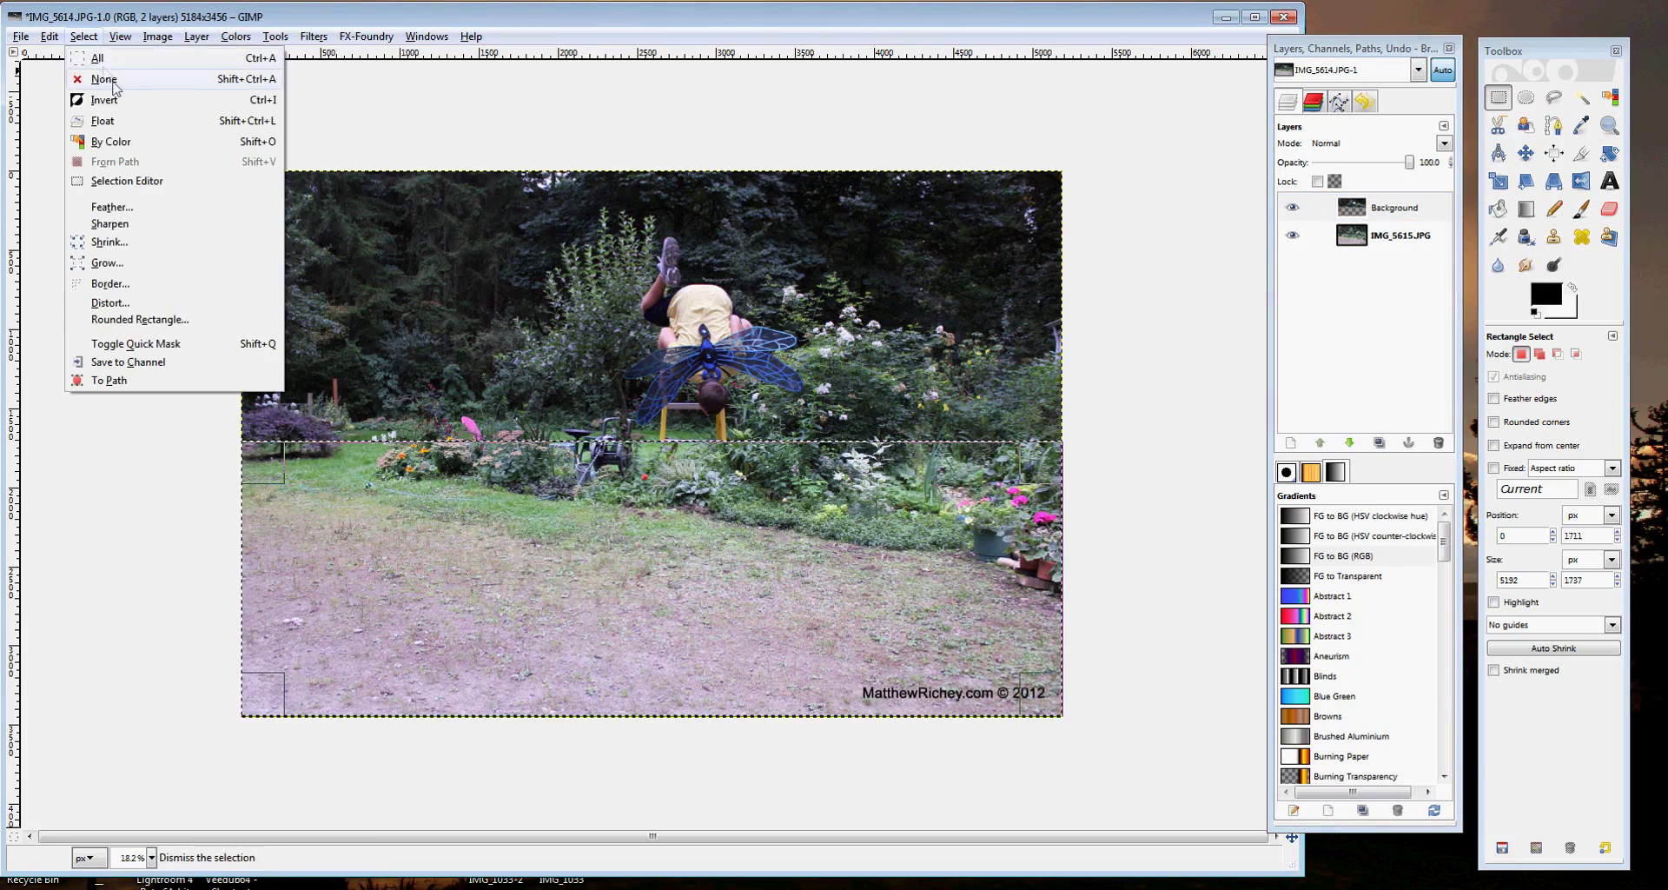
click(105, 79)
scroll(598, 559, up, 2)
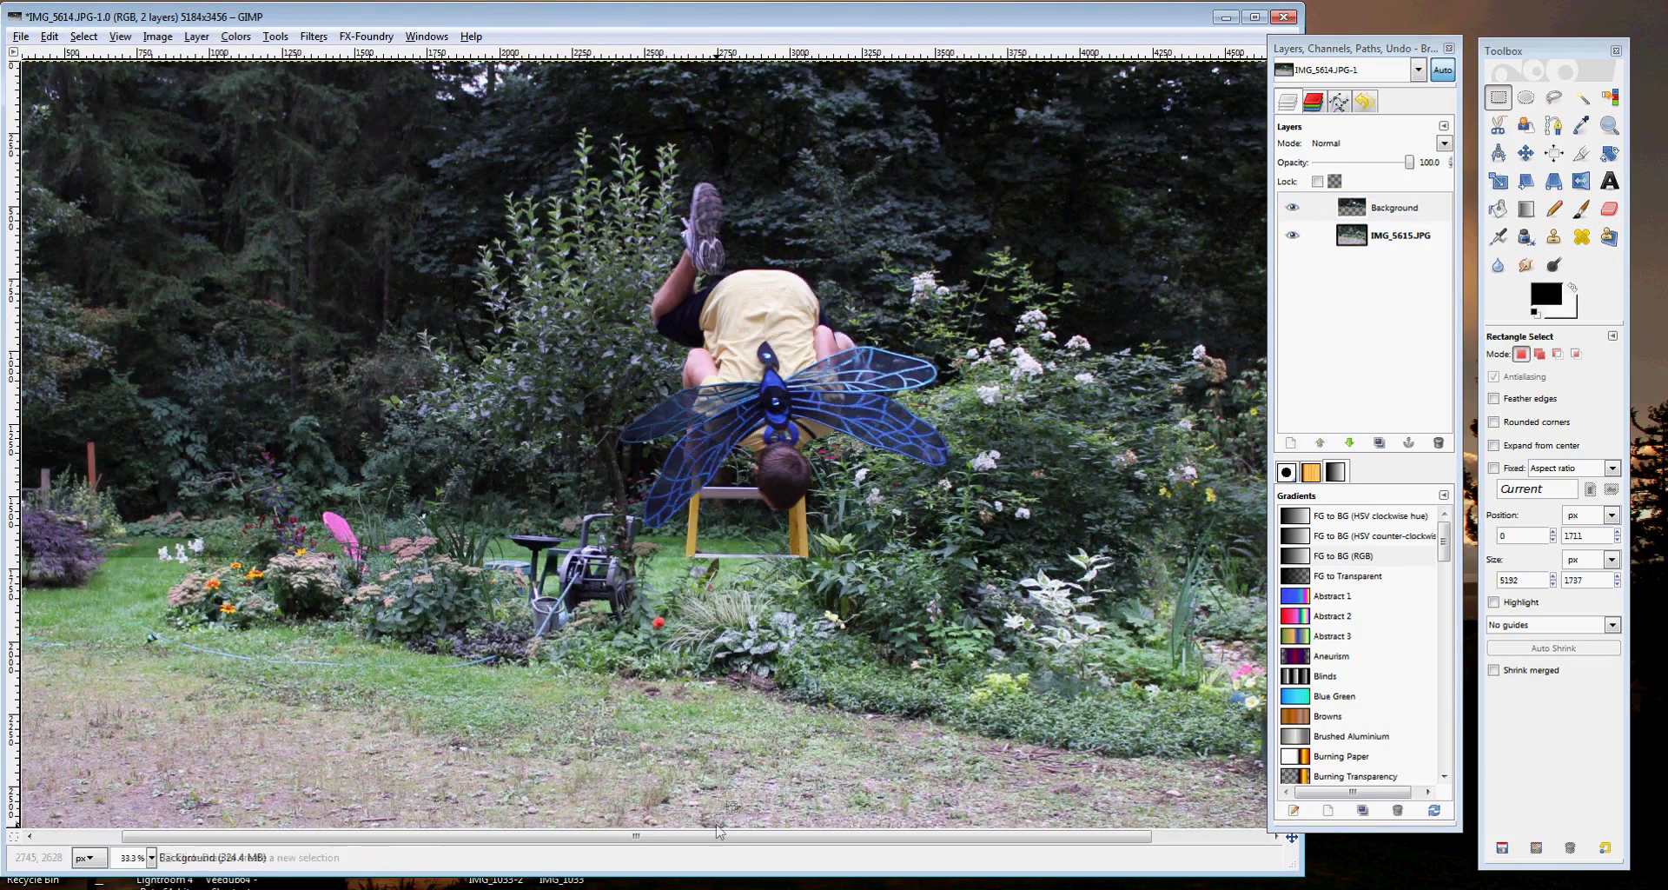
drag(719, 831, 635, 832)
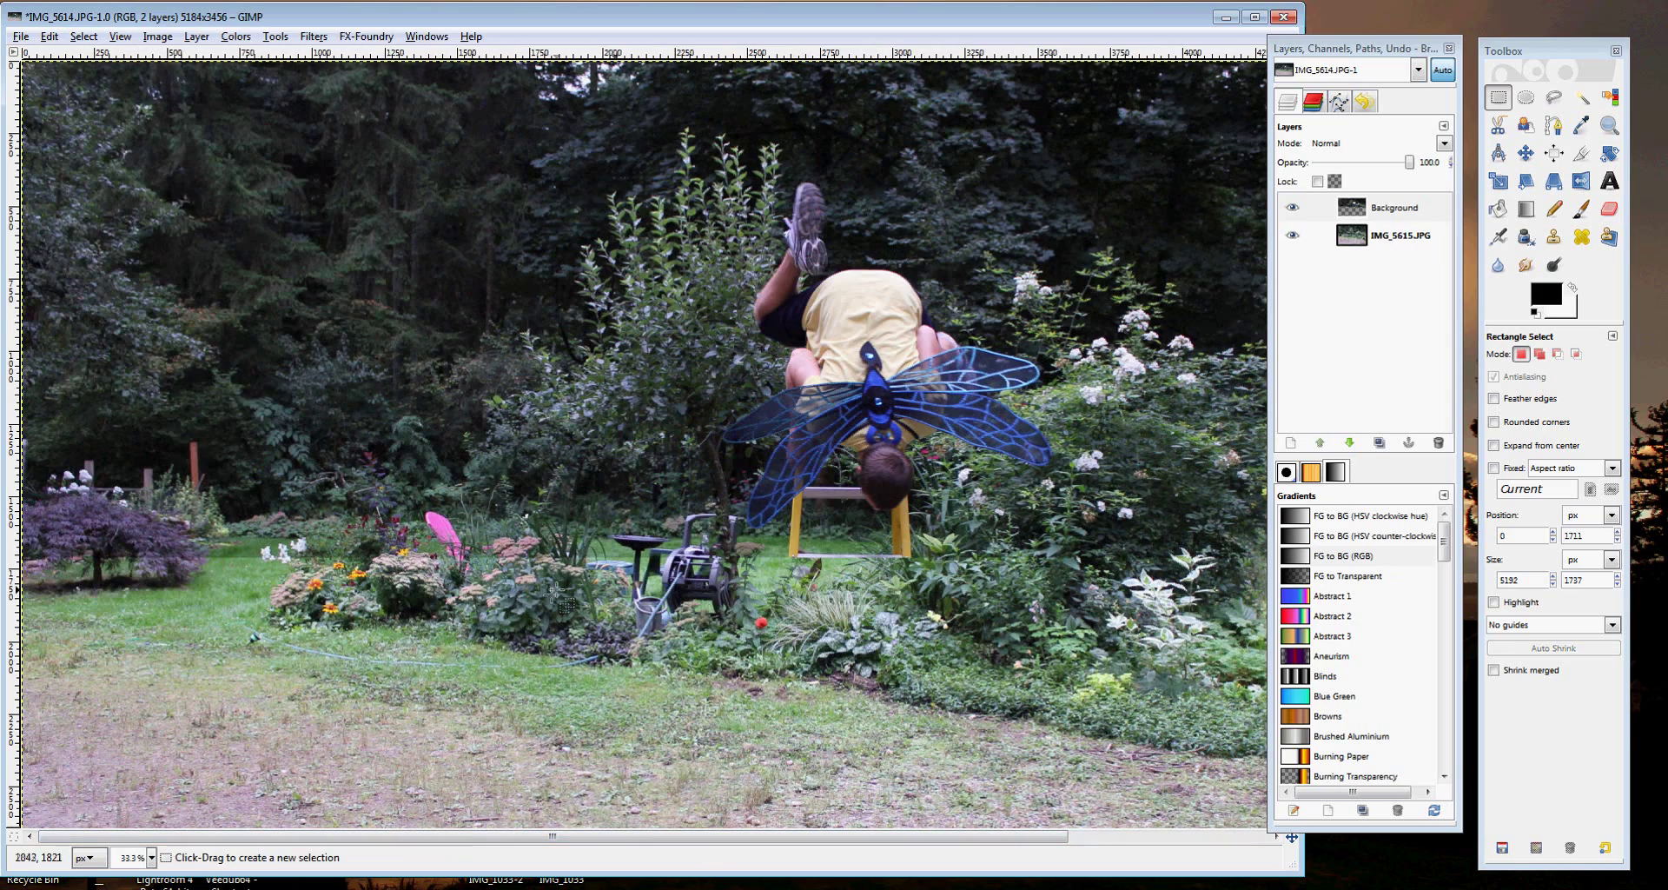
click(1609, 209)
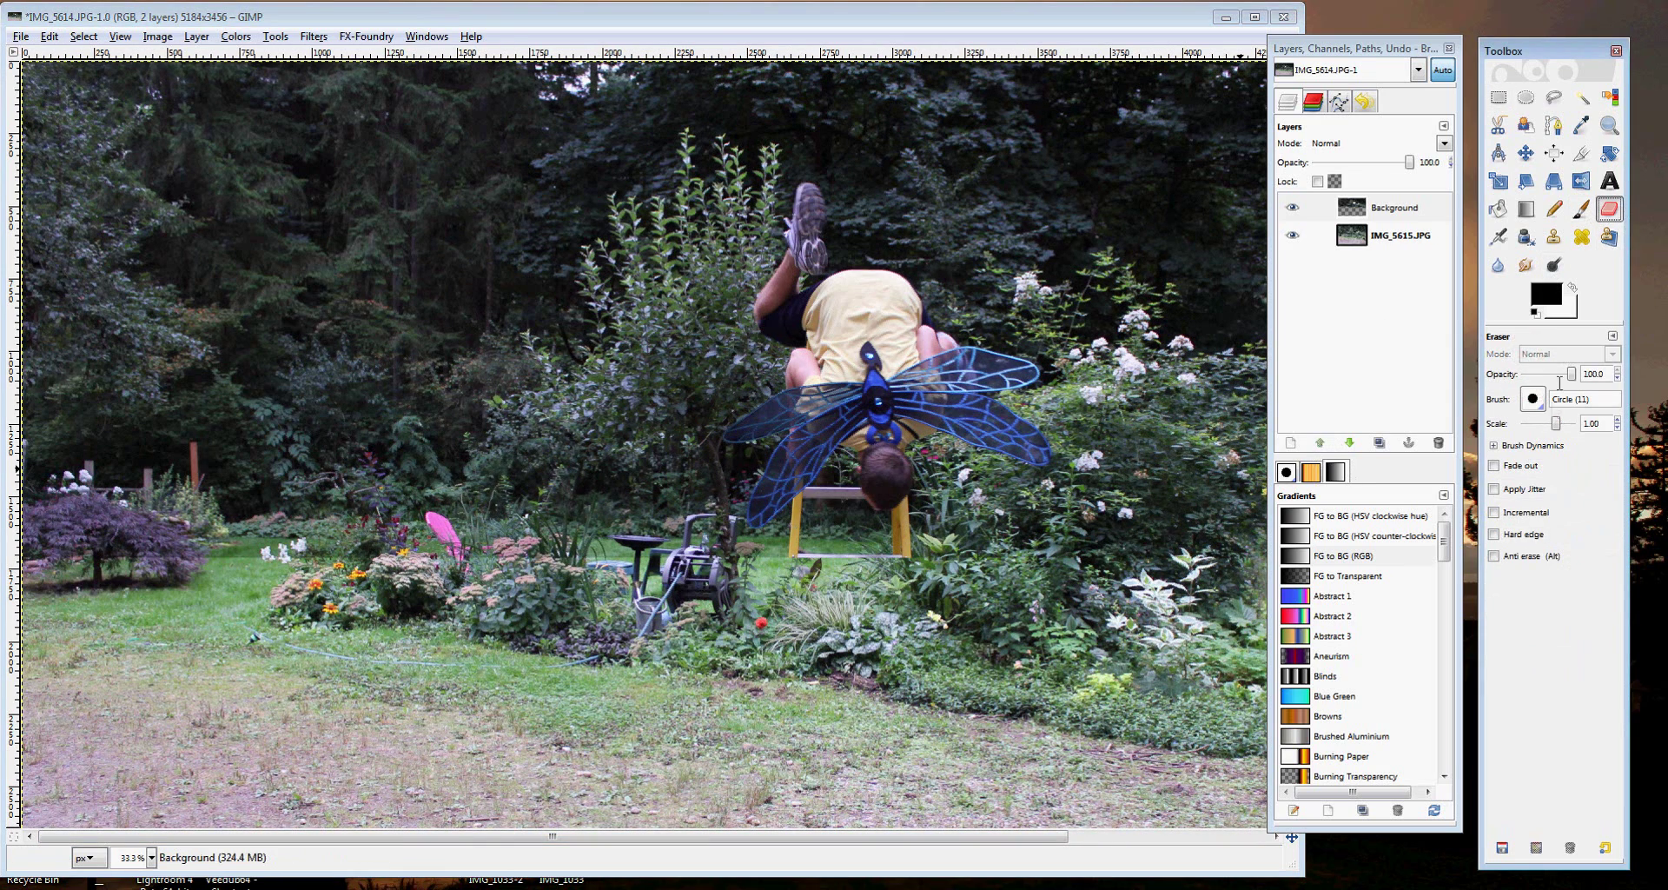
Step: Give the eraser the Circle (19) brush at a larger scale
click(1533, 398)
click(1477, 452)
drag(1556, 423, 1567, 435)
key(1)
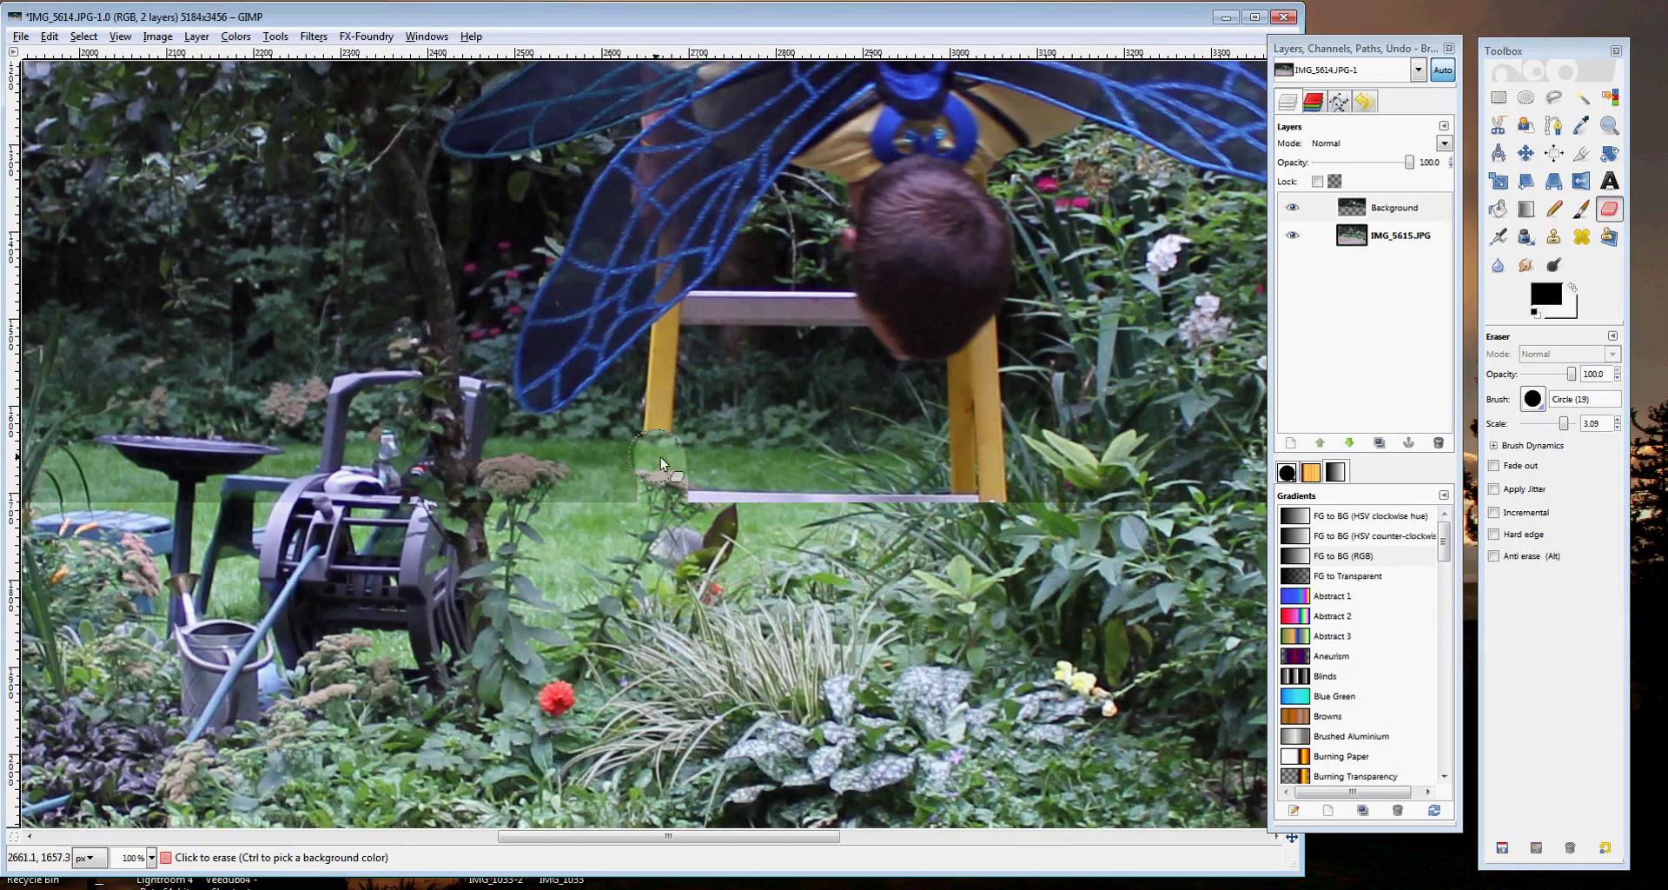
Step: Erase the yellow stool's bottom bar and most of its legs from the upper layer
mouse_move(654, 449)
mouse_down()
mouse_move(836, 514)
mouse_move(962, 523)
mouse_move(985, 495)
mouse_move(754, 490)
mouse_move(1044, 471)
mouse_move(791, 451)
mouse_move(997, 434)
mouse_up()
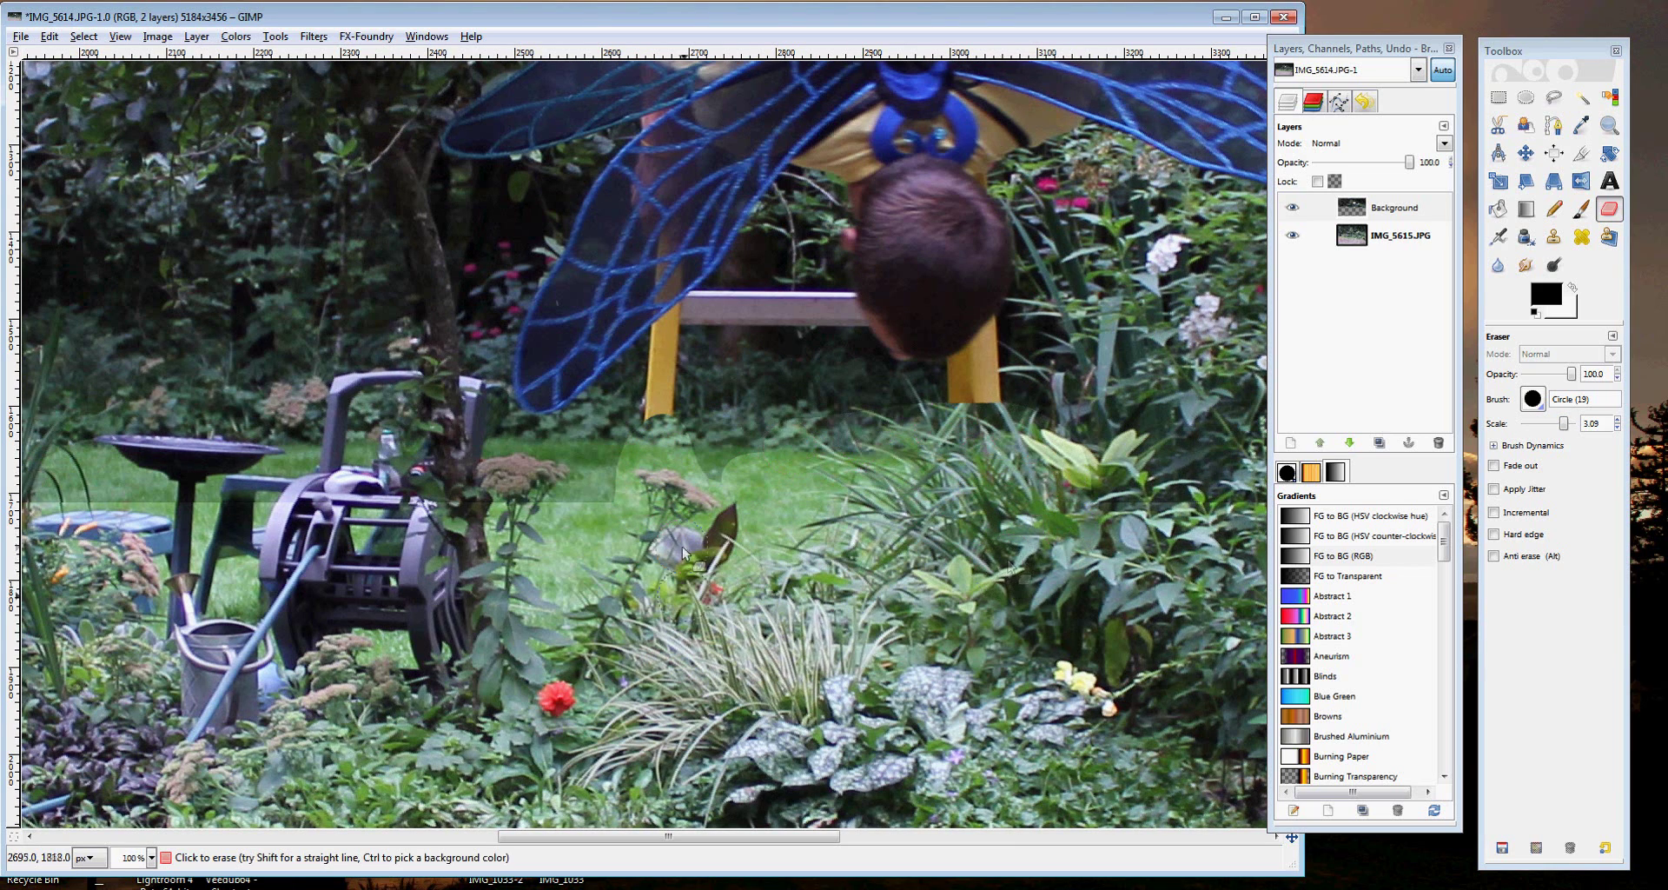
scroll(686, 565, up, 3)
mouse_move(708, 625)
mouse_down()
mouse_move(662, 633)
mouse_move(674, 567)
mouse_move(759, 471)
mouse_move(765, 500)
mouse_move(707, 570)
mouse_move(643, 599)
mouse_up()
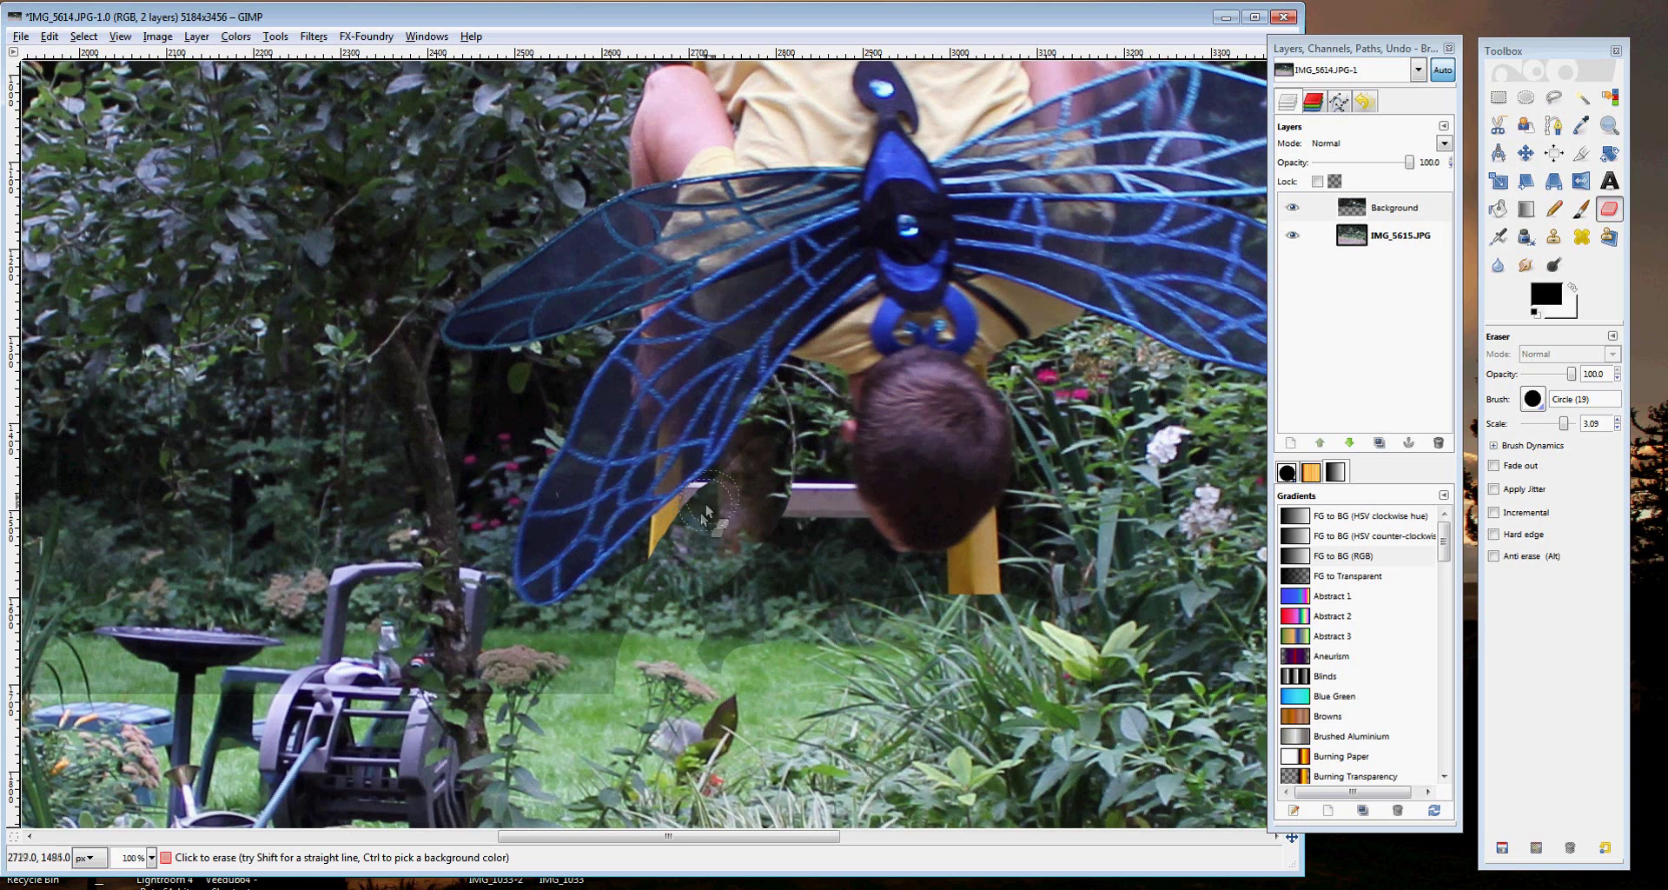
mouse_move(704, 509)
mouse_down()
mouse_move(619, 611)
mouse_move(696, 702)
mouse_up()
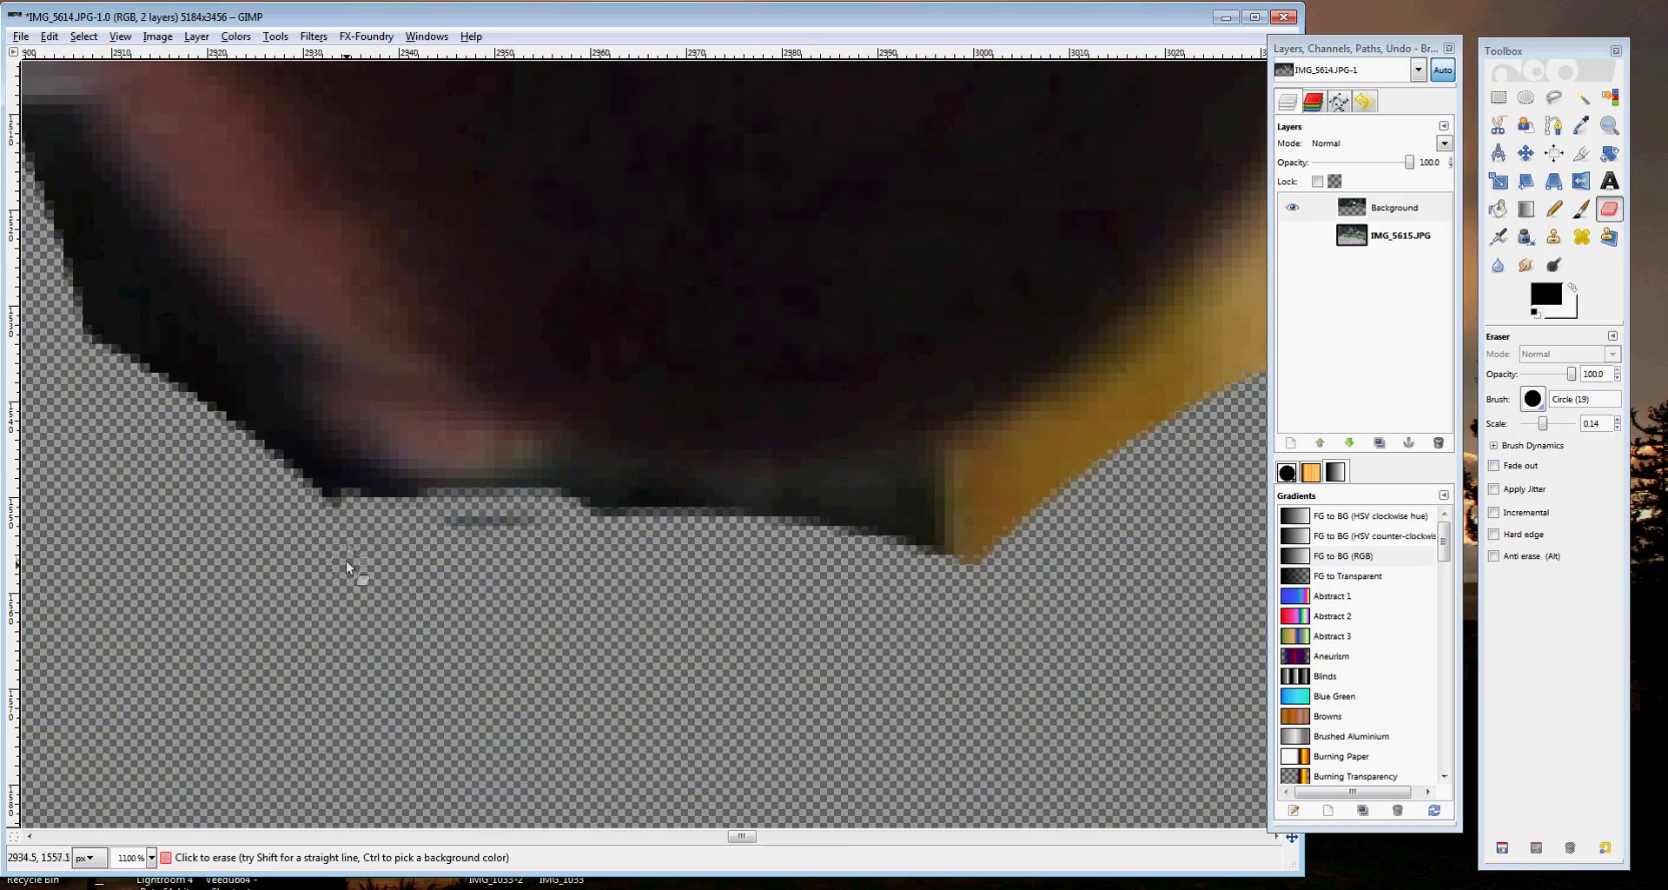
ctrl+scroll(348, 565, down, 2)
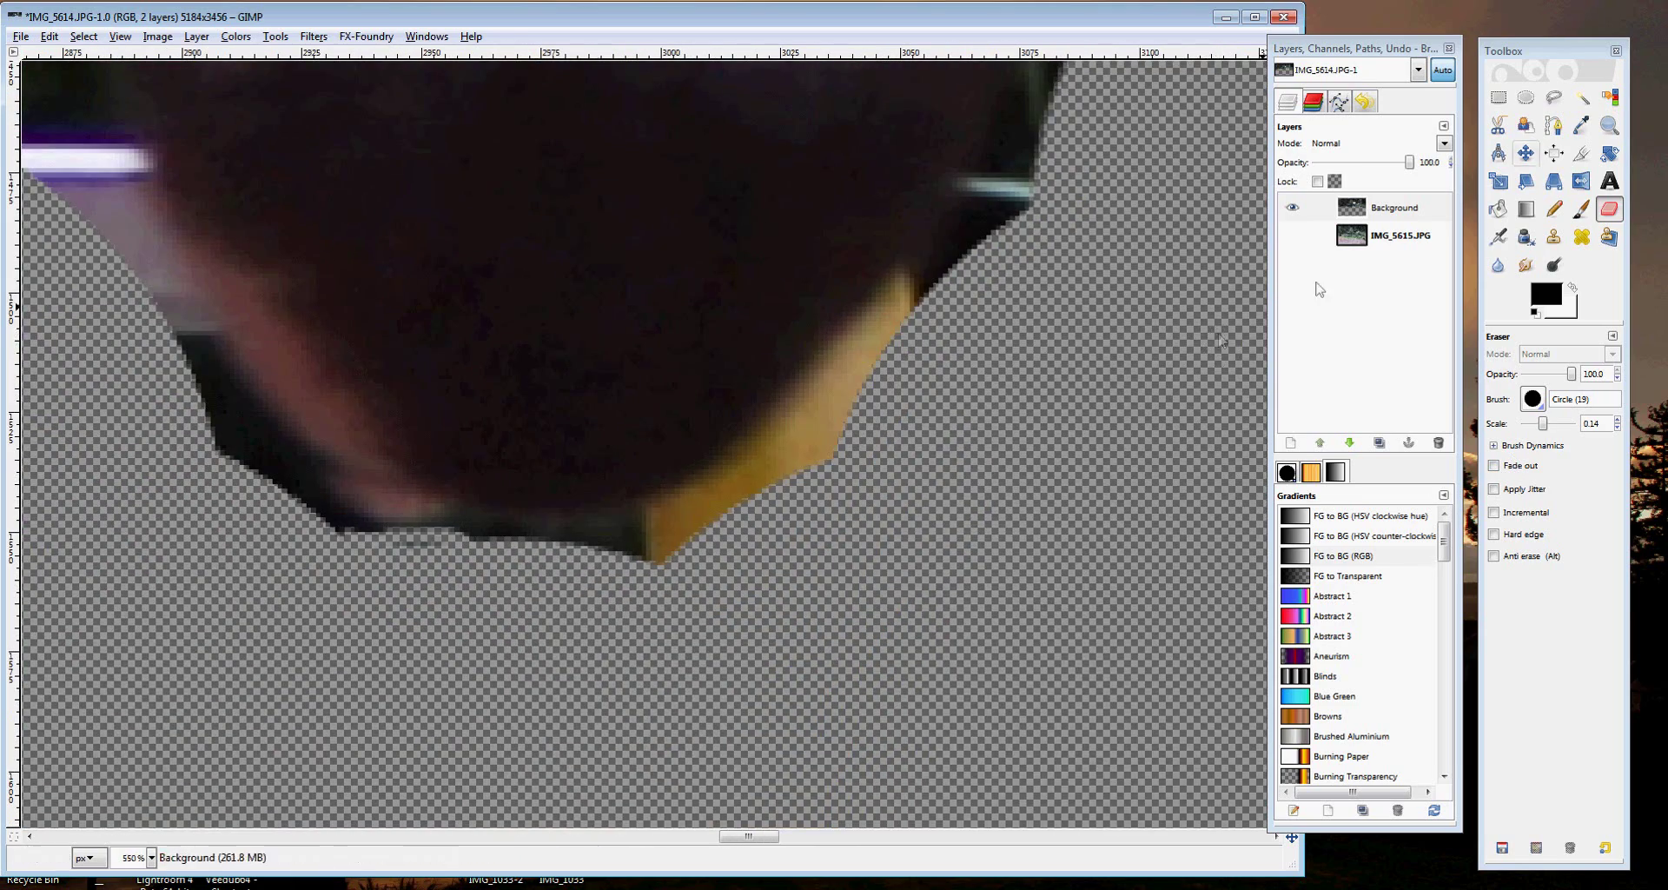
click(1494, 130)
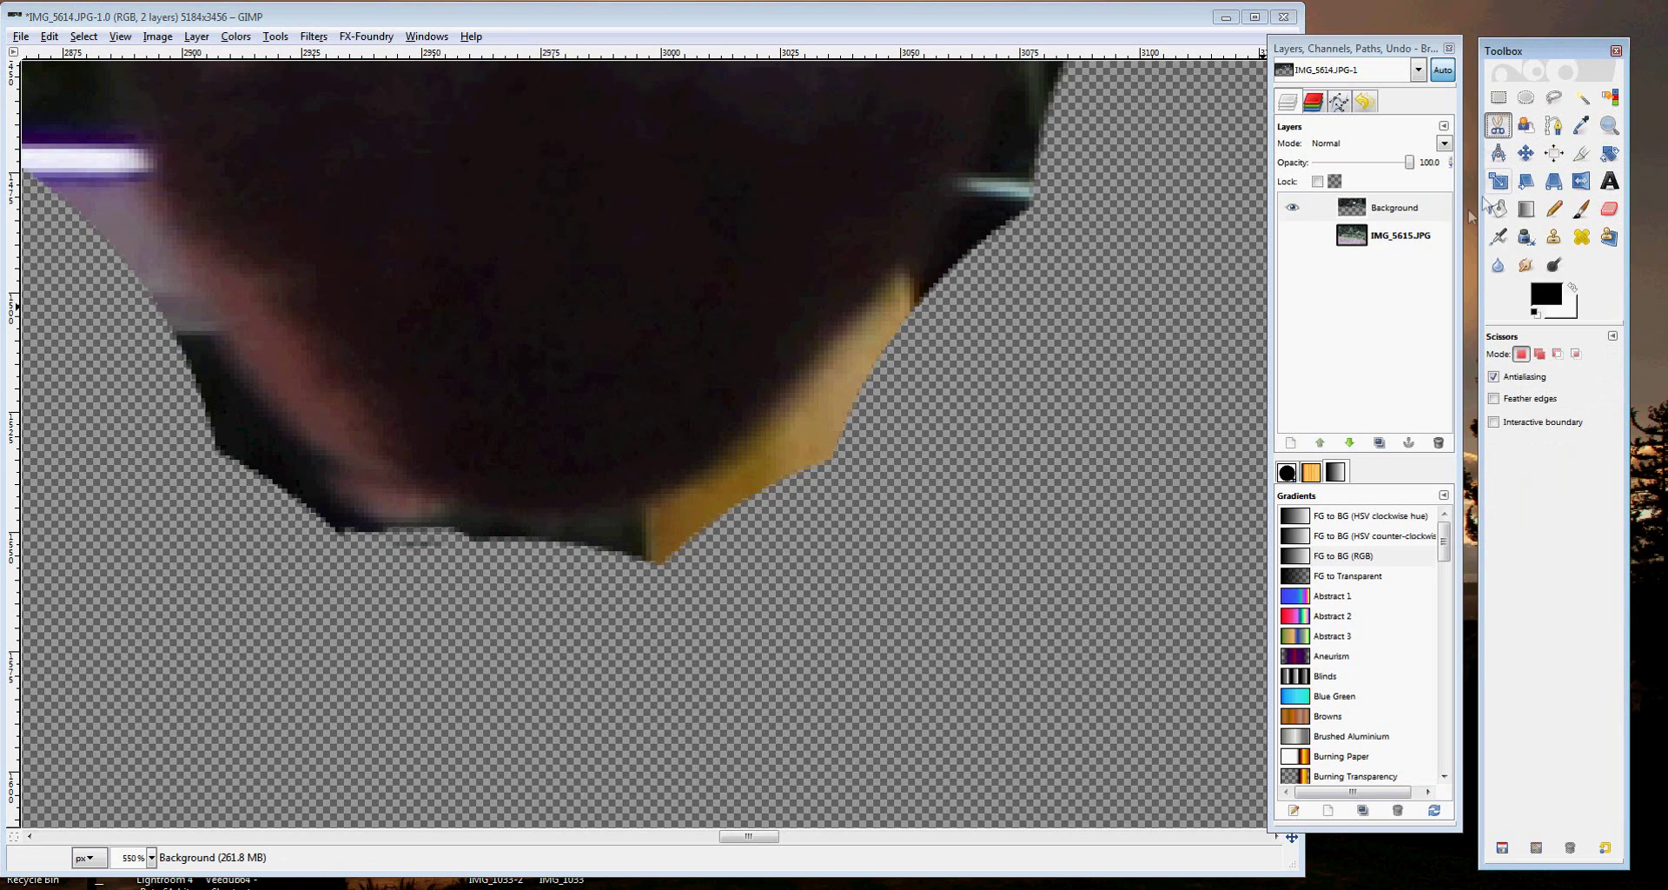
Step: Trace a Scissors Select outline around the leftover stool piece under the boy's head
click(525, 531)
click(654, 494)
click(800, 369)
click(880, 268)
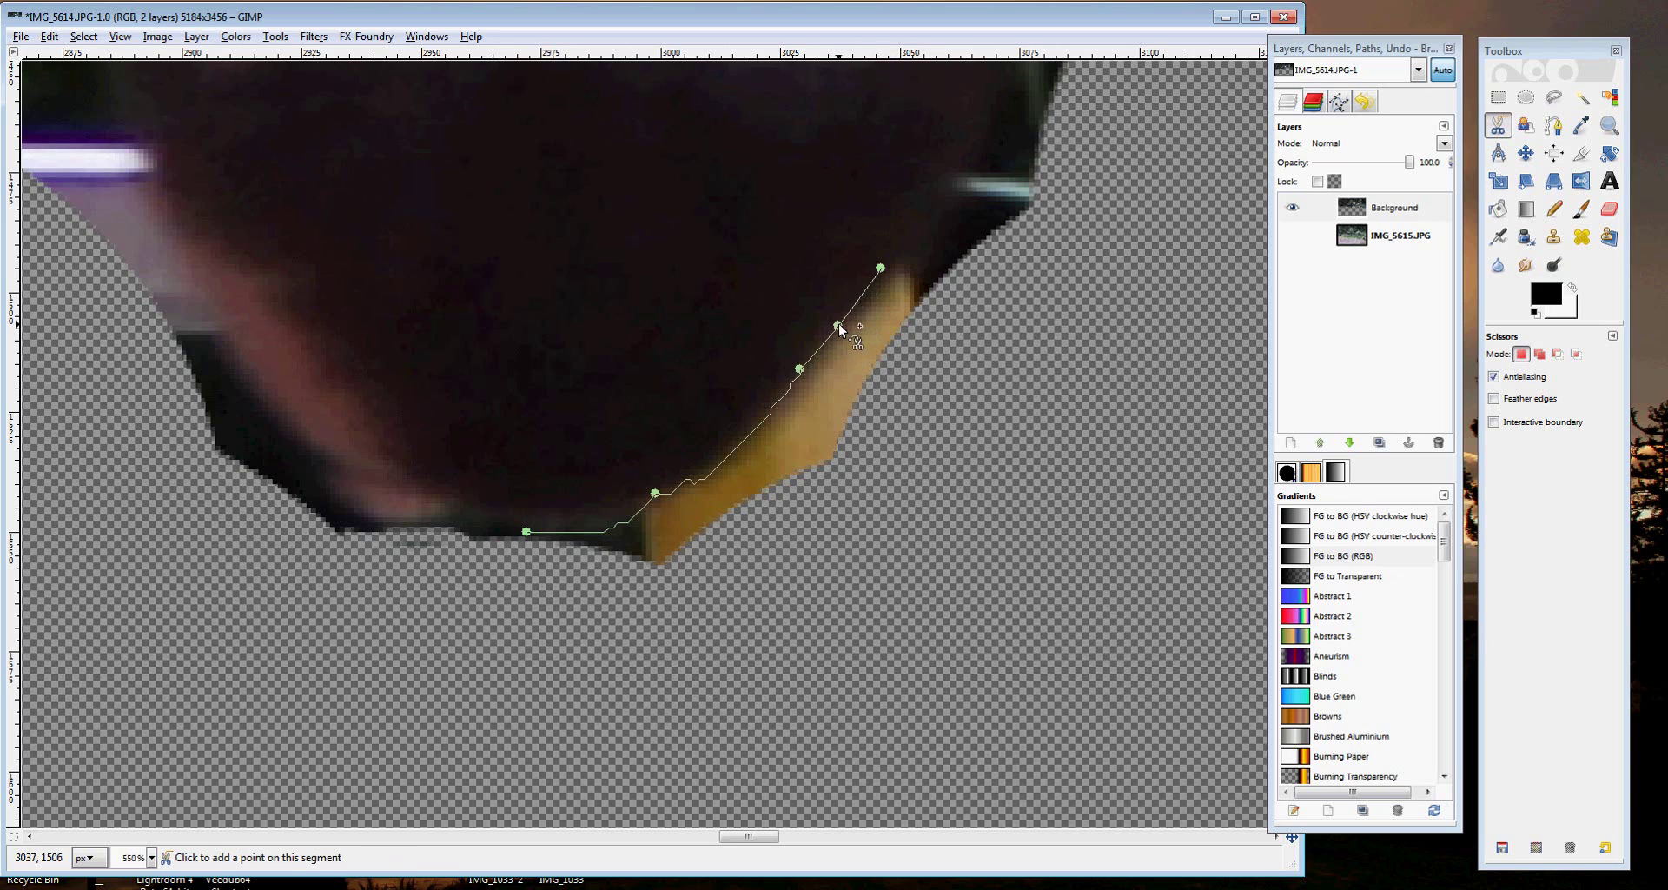
click(838, 325)
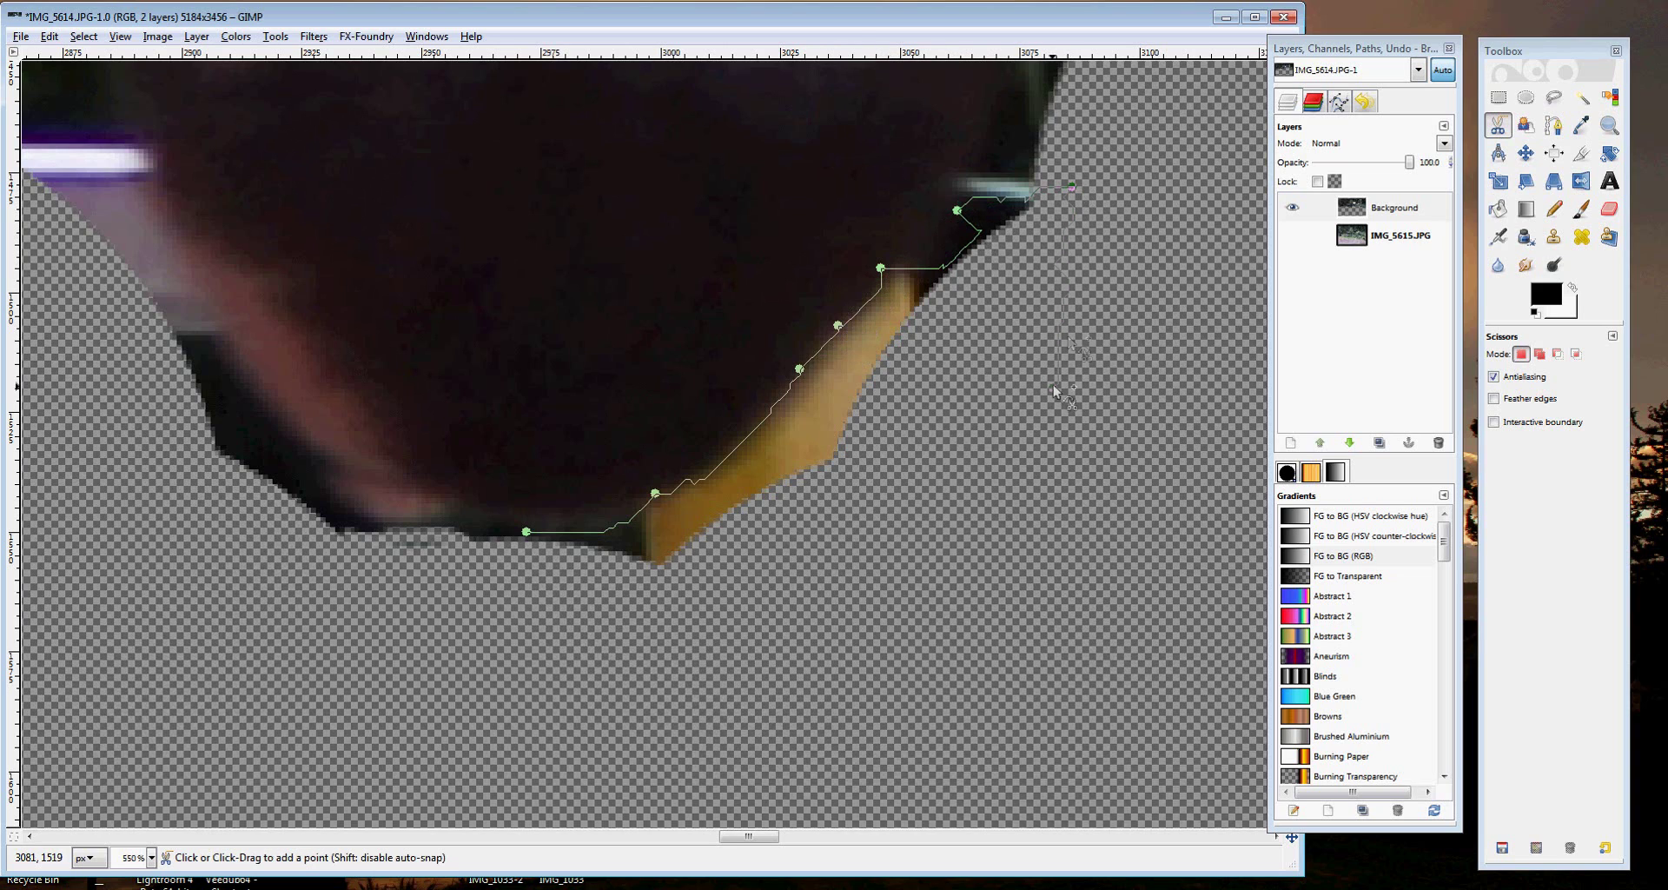
click(1053, 387)
click(560, 695)
click(521, 600)
click(517, 545)
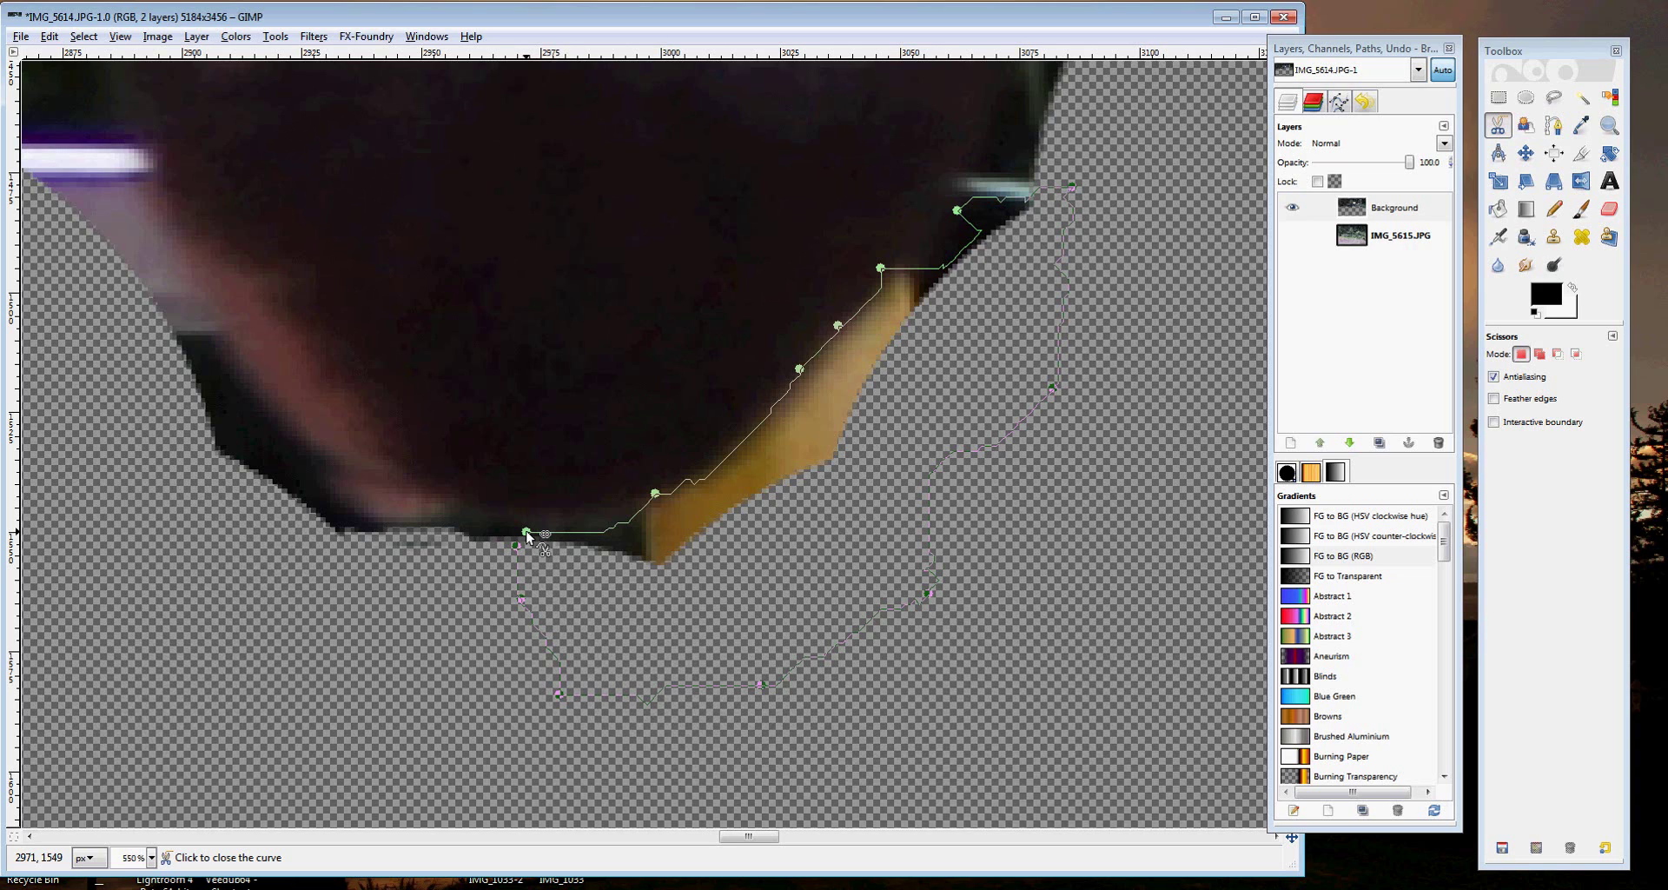
click(526, 534)
click(610, 571)
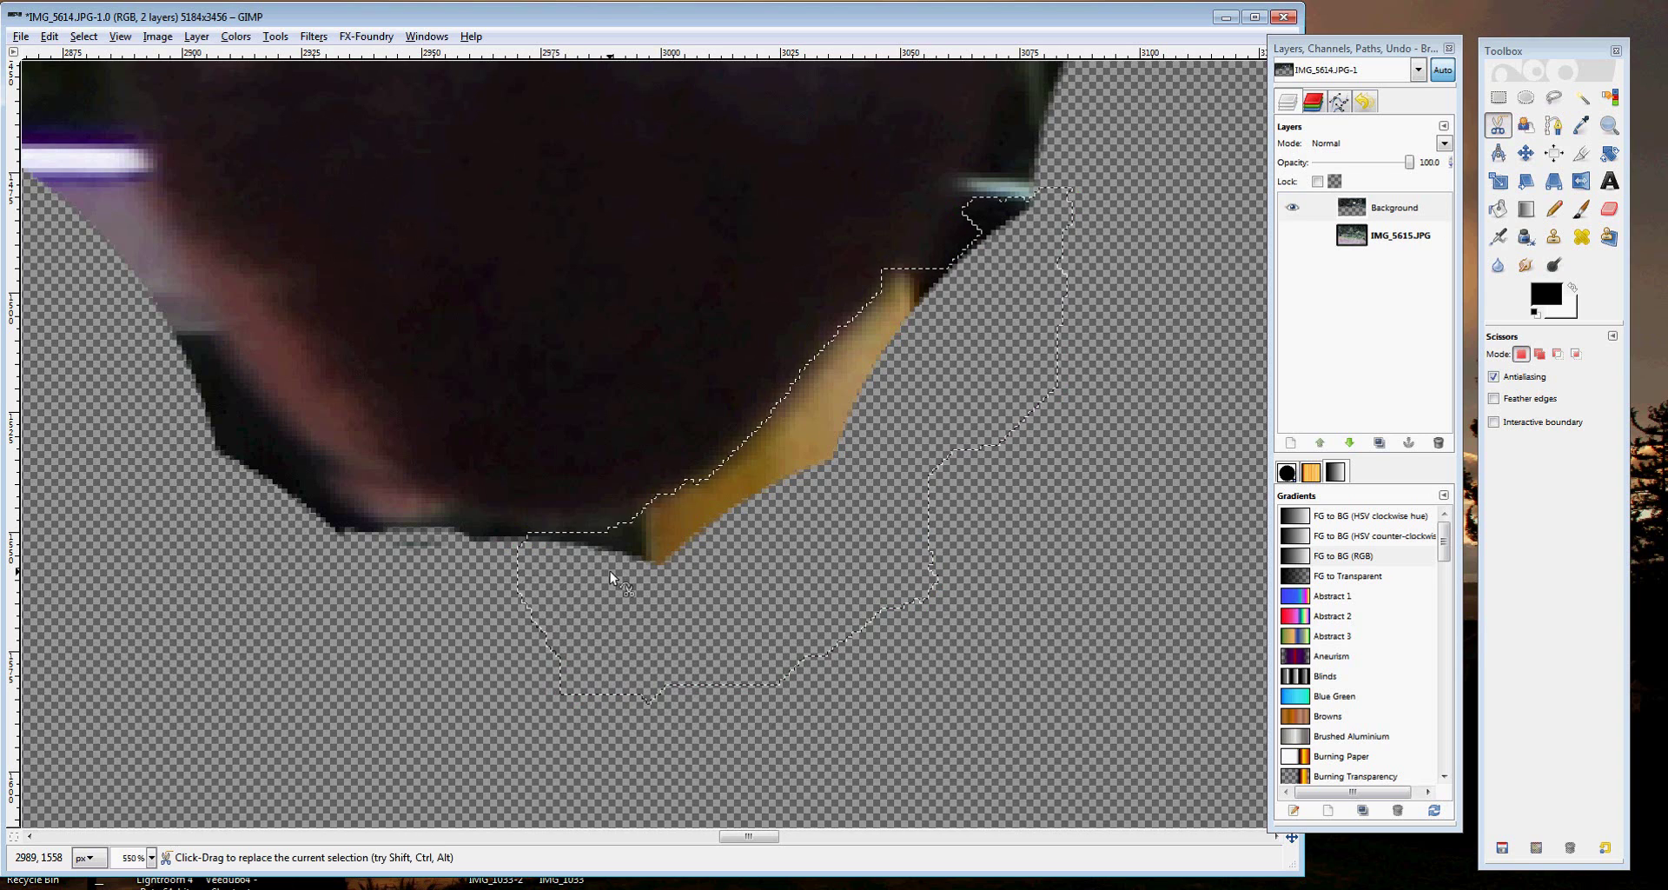
Step: Delete the stool remnant from the upper layer and clear the selection
key(Delete)
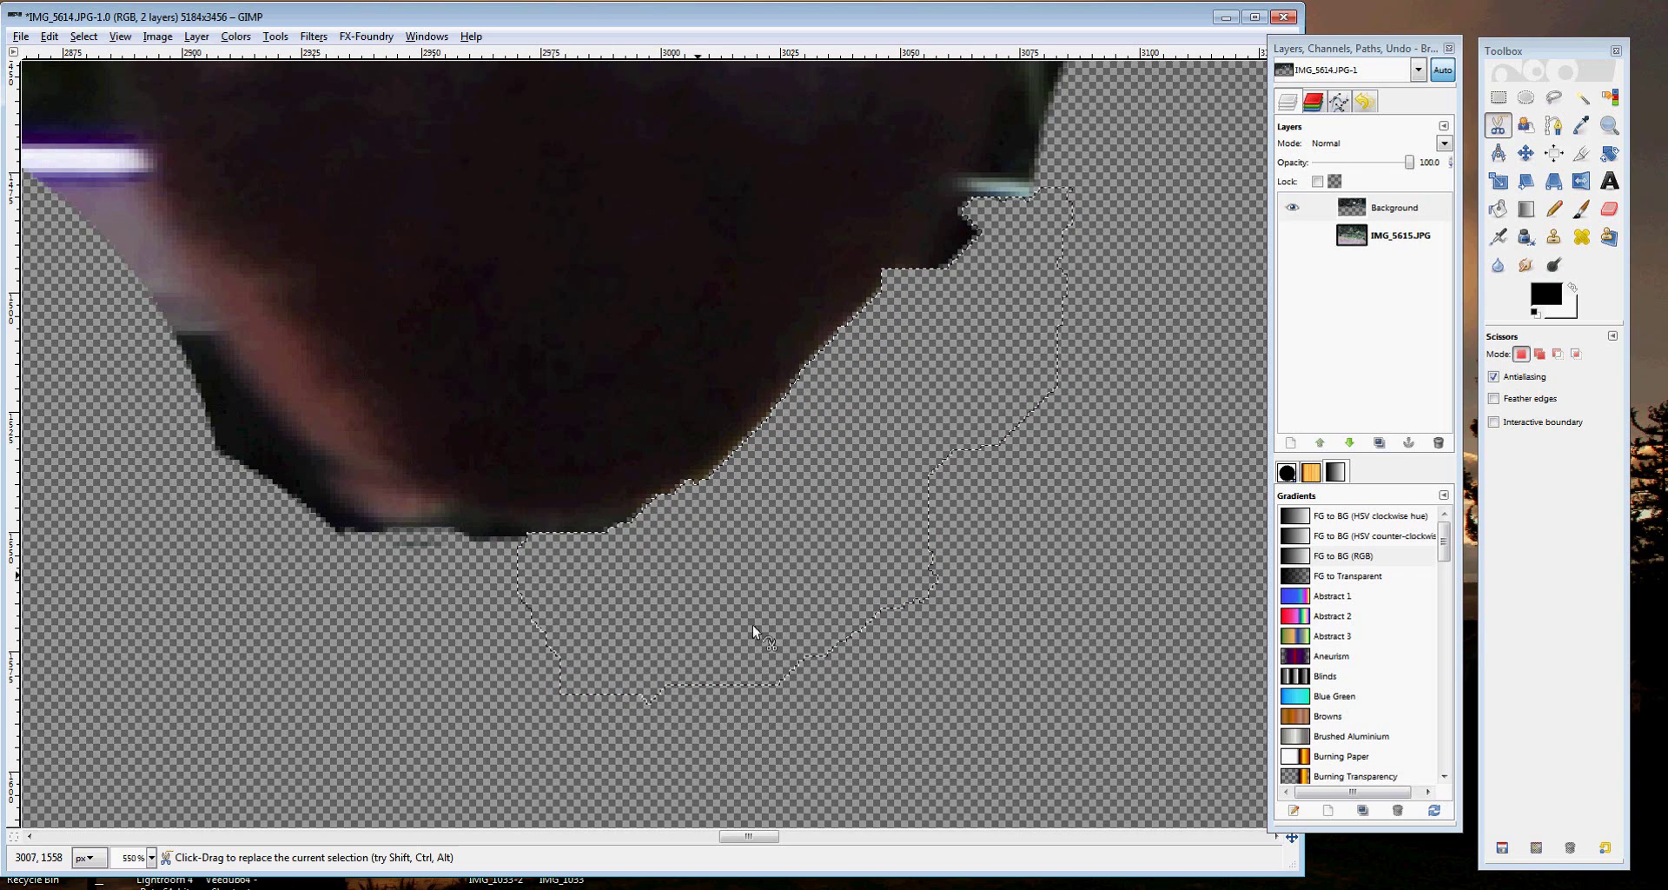
click(84, 37)
click(105, 79)
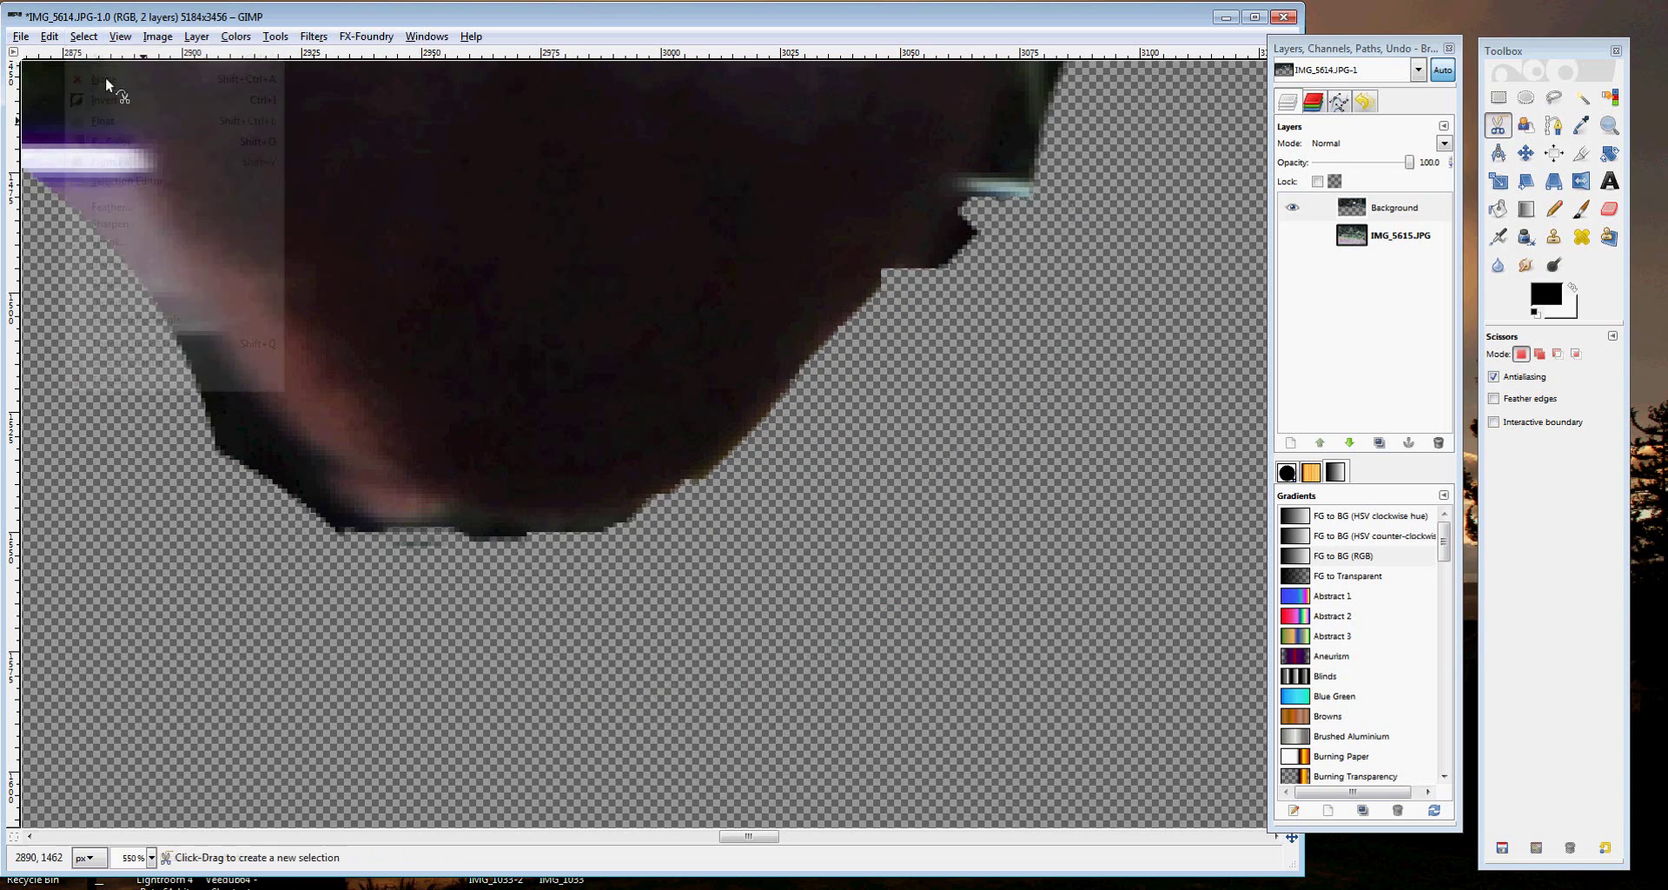
scroll(530, 554, up, 3)
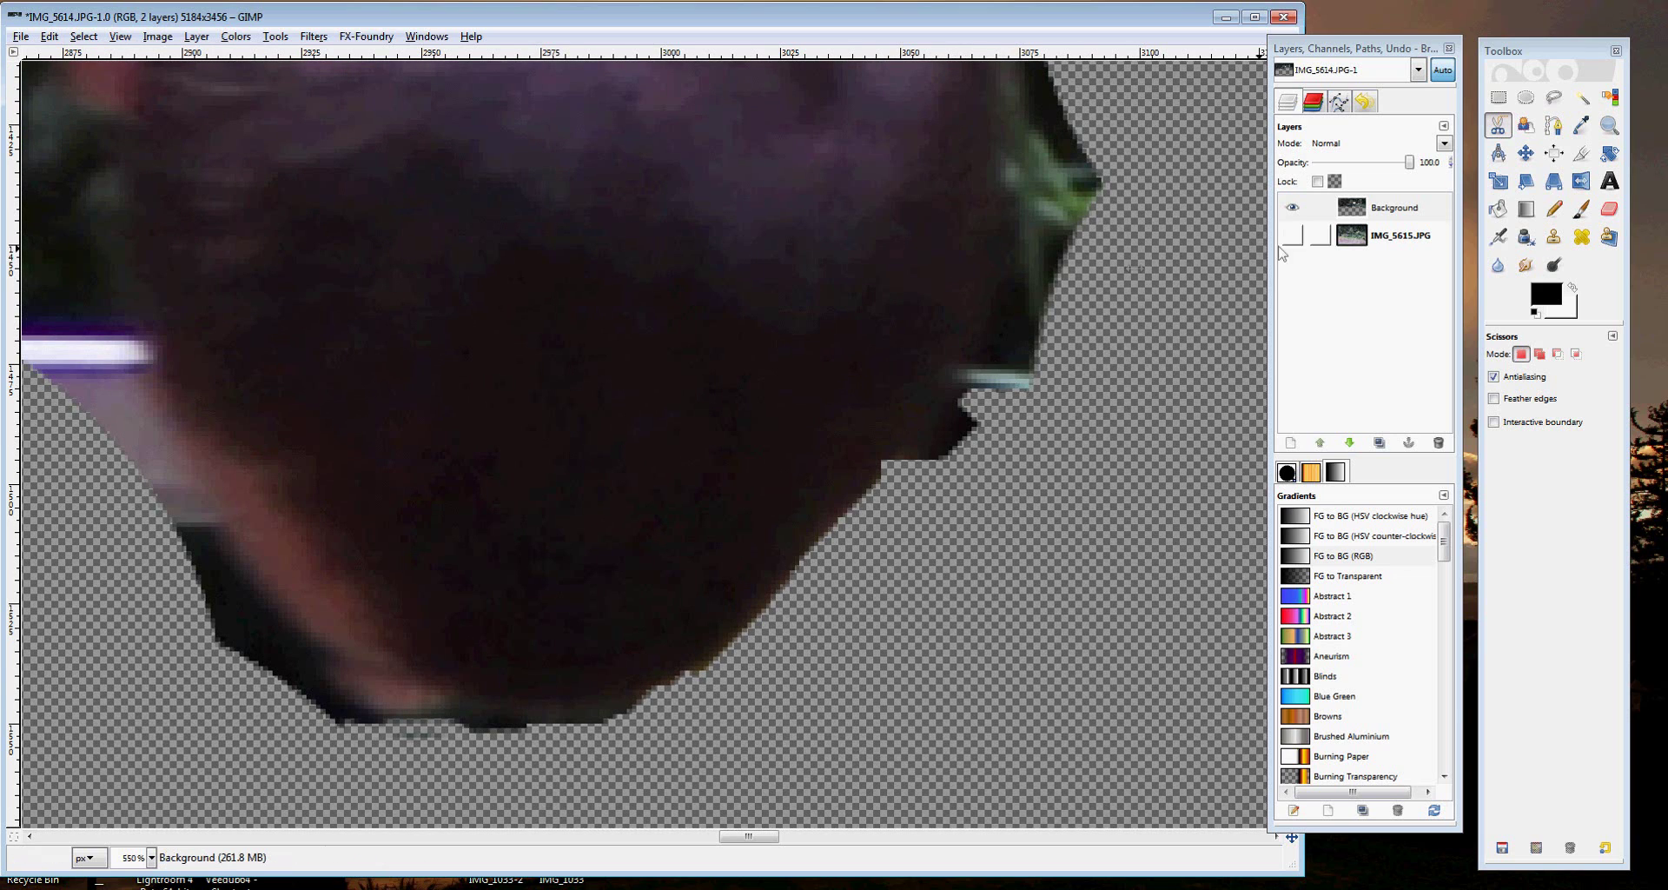
click(1581, 98)
click(253, 625)
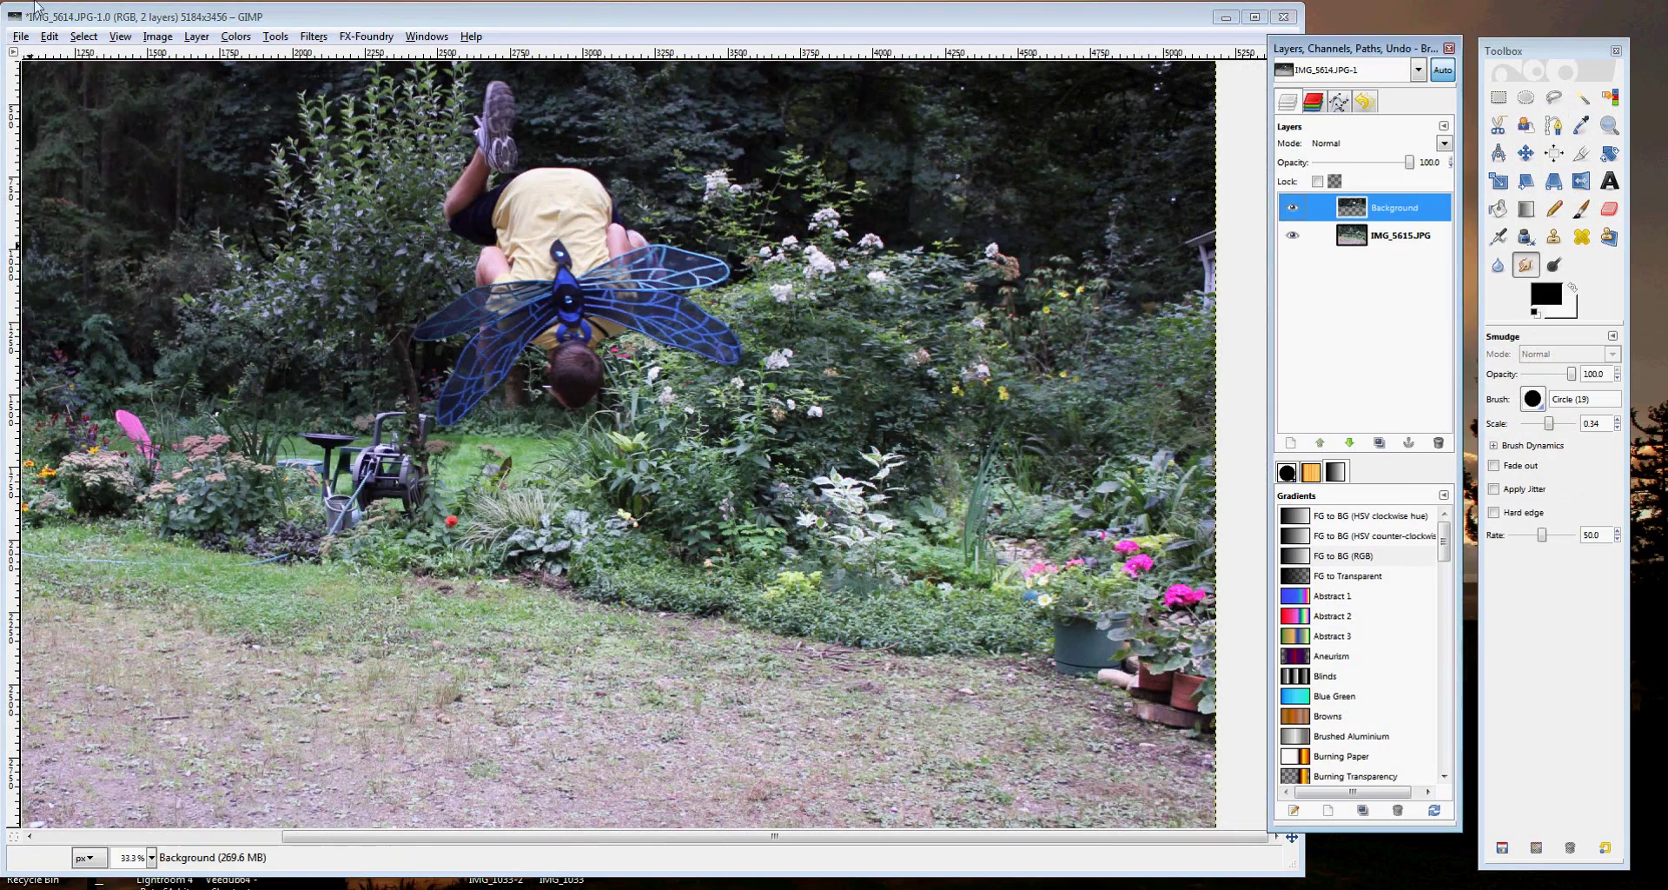
click(20, 35)
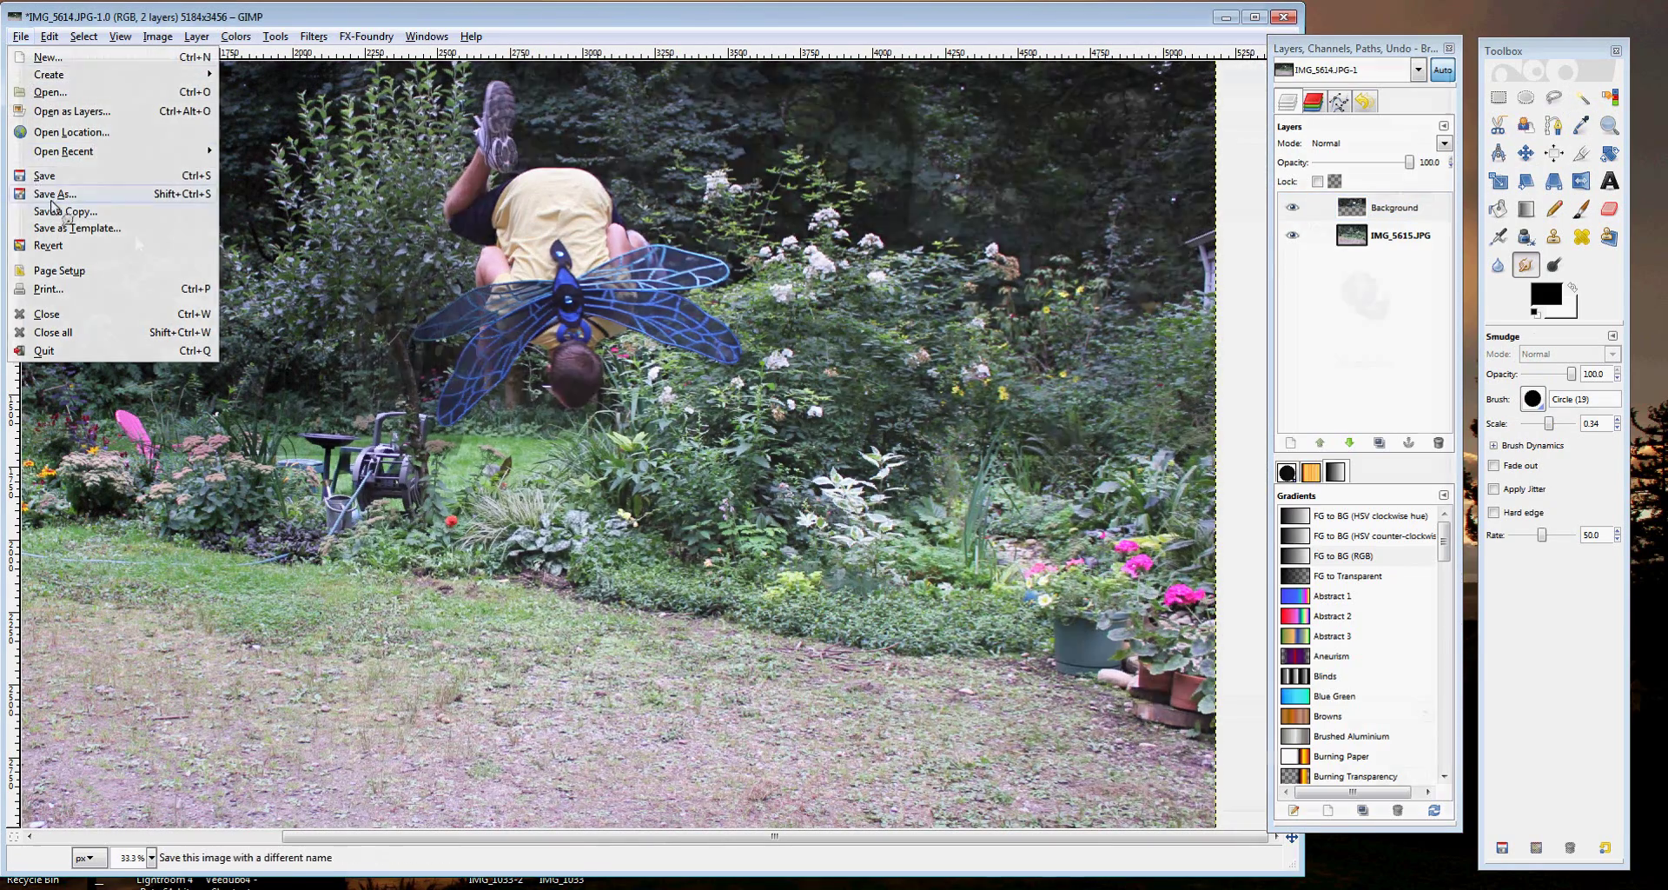
Step: Save the image to the Desktop as IMG_5614-L.JPG
click(54, 194)
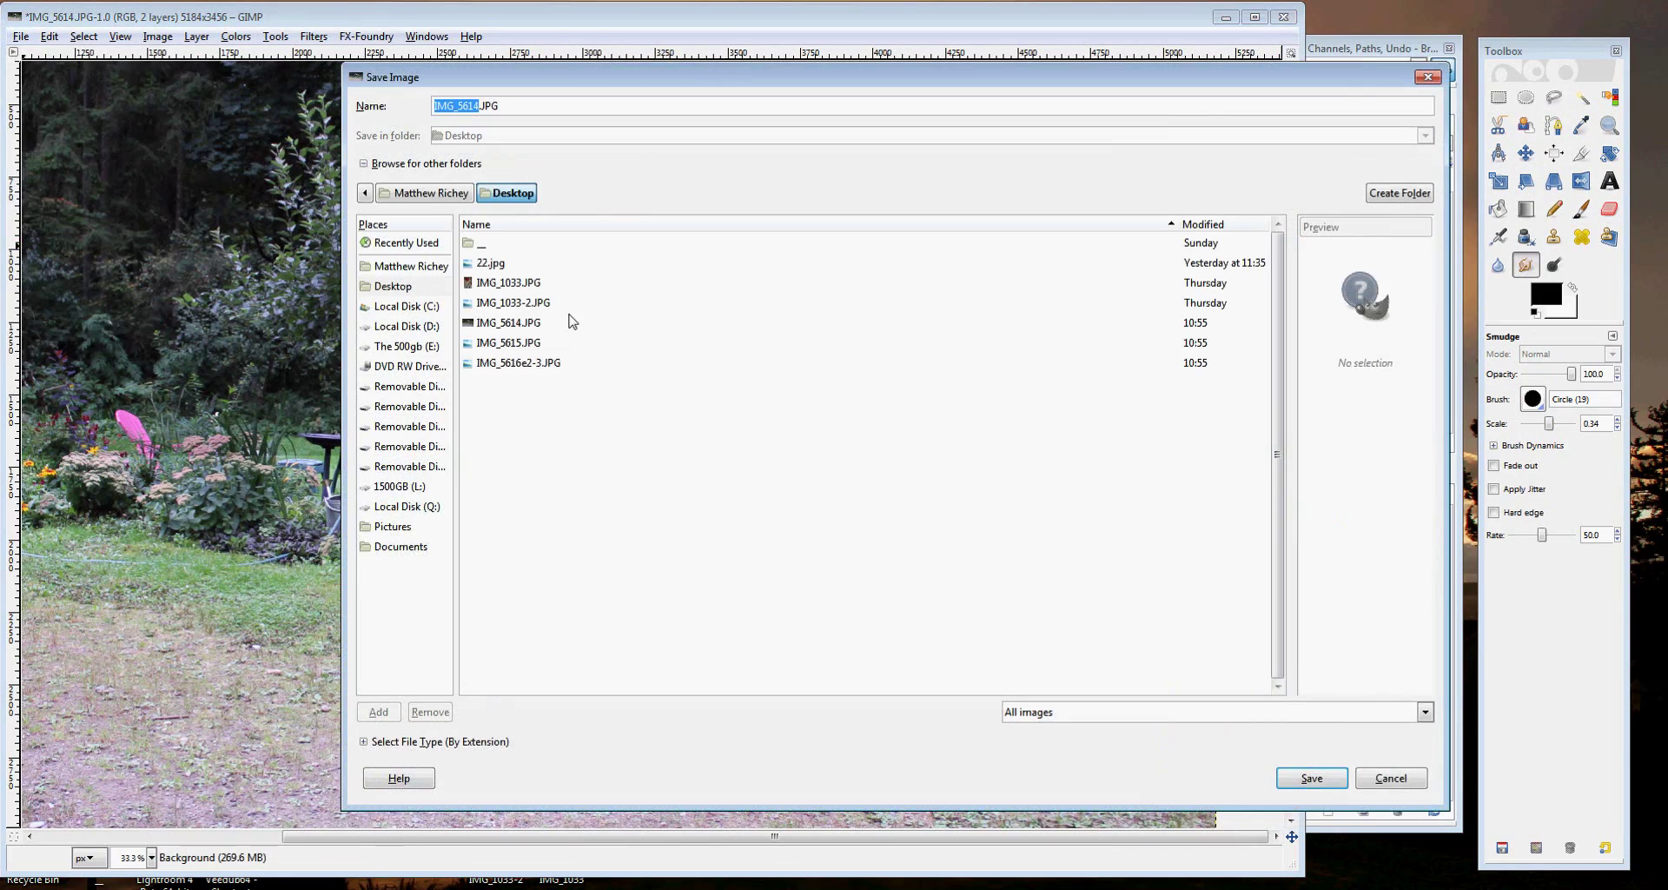
click(475, 109)
text(-L)
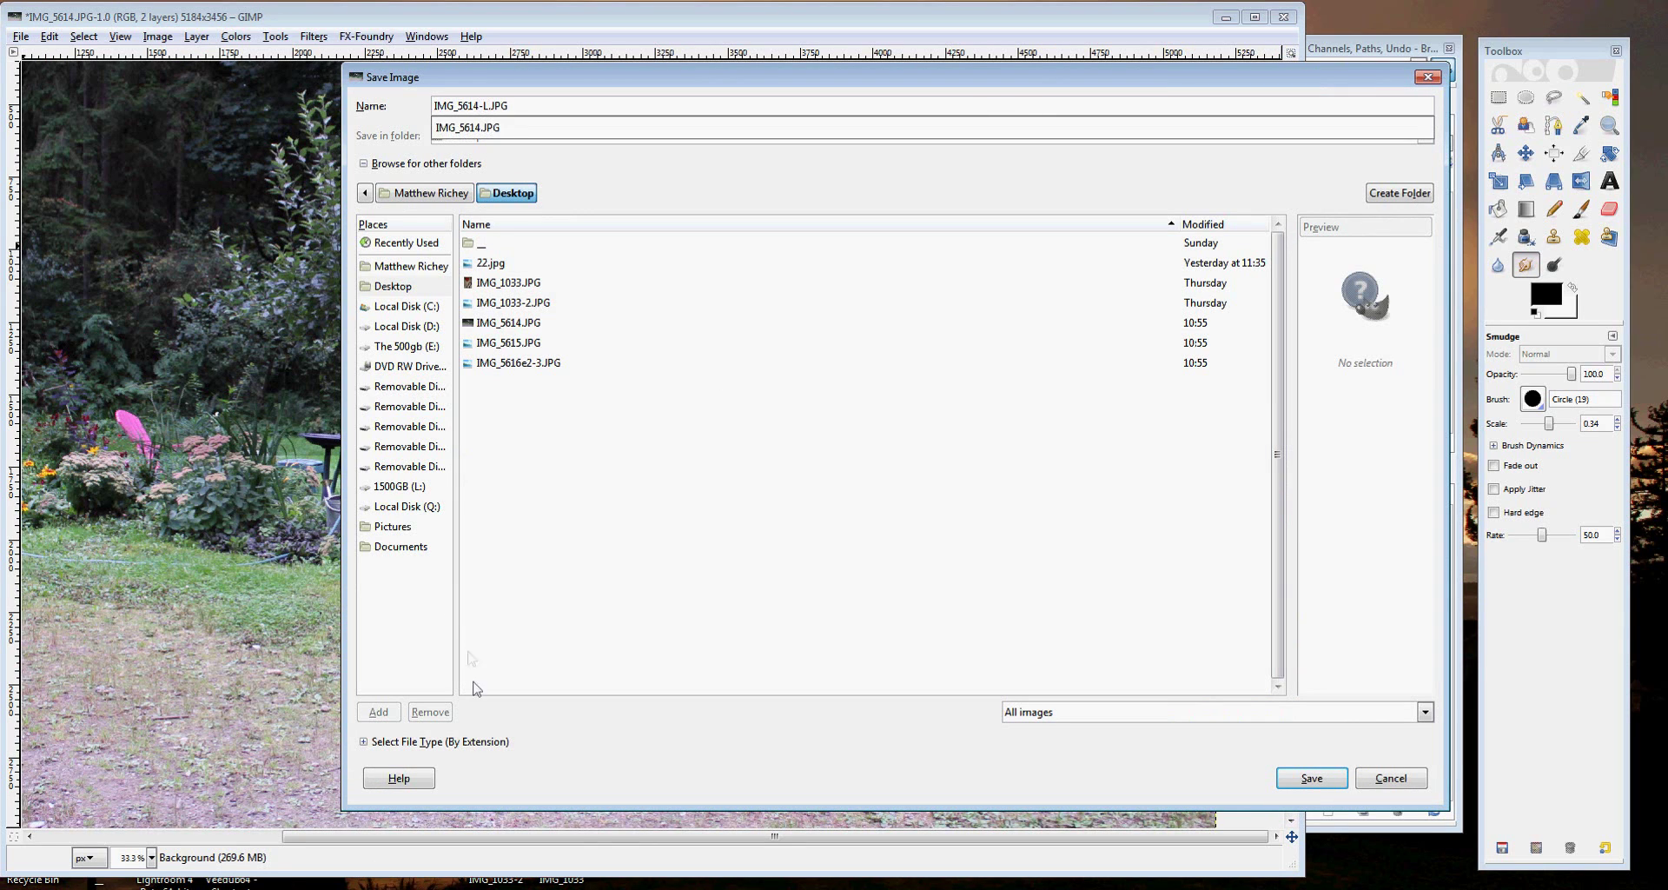
click(1311, 777)
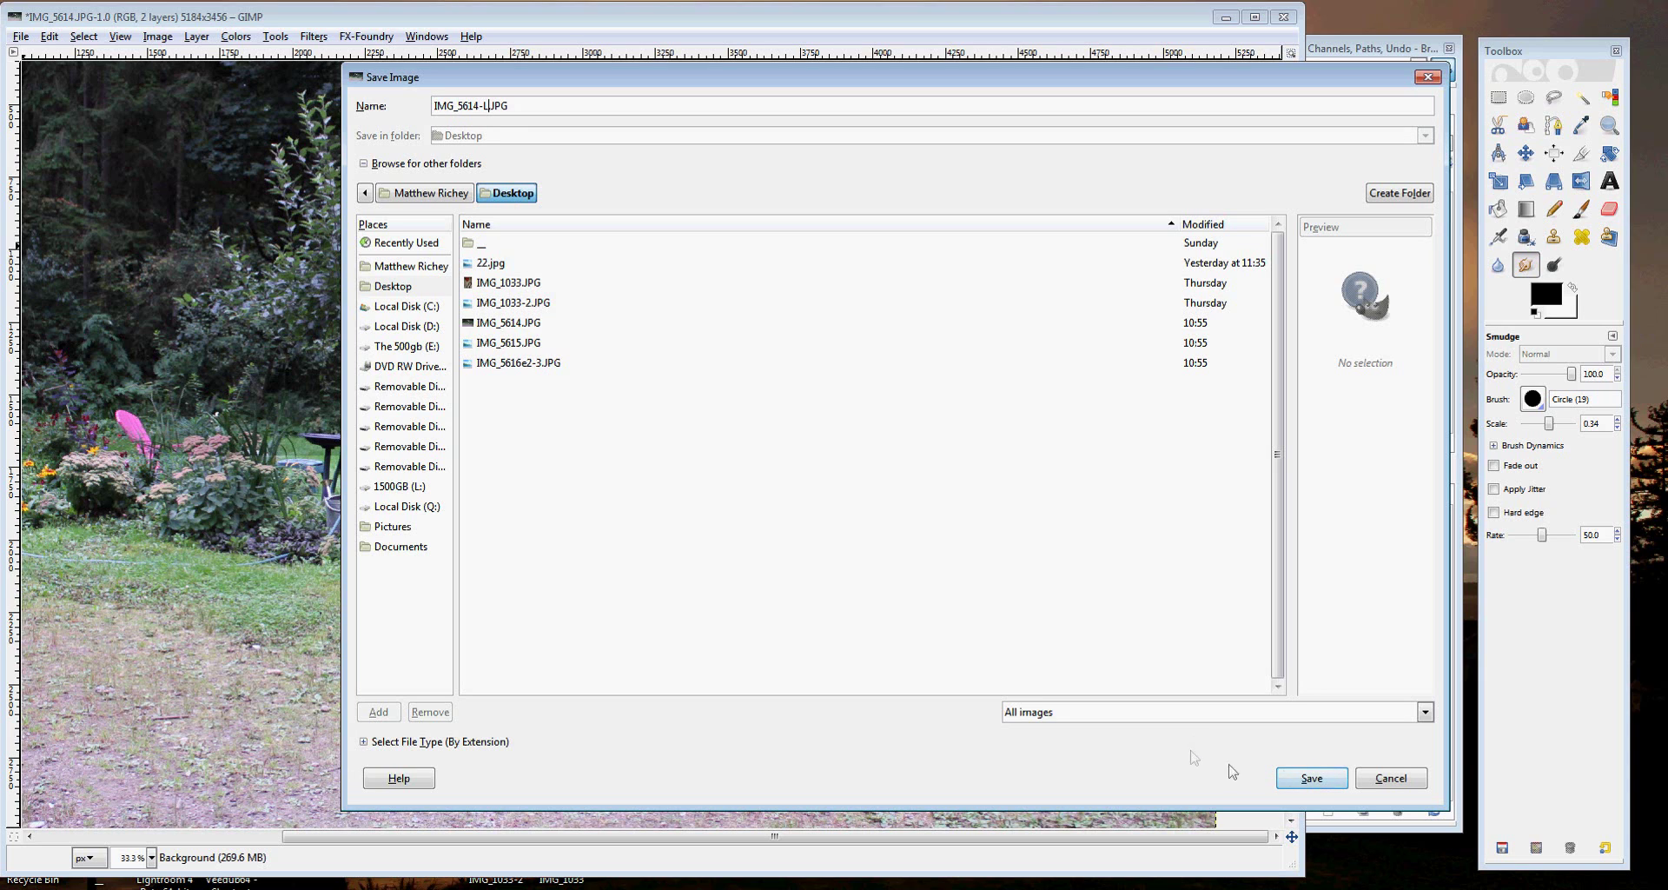
click(1312, 776)
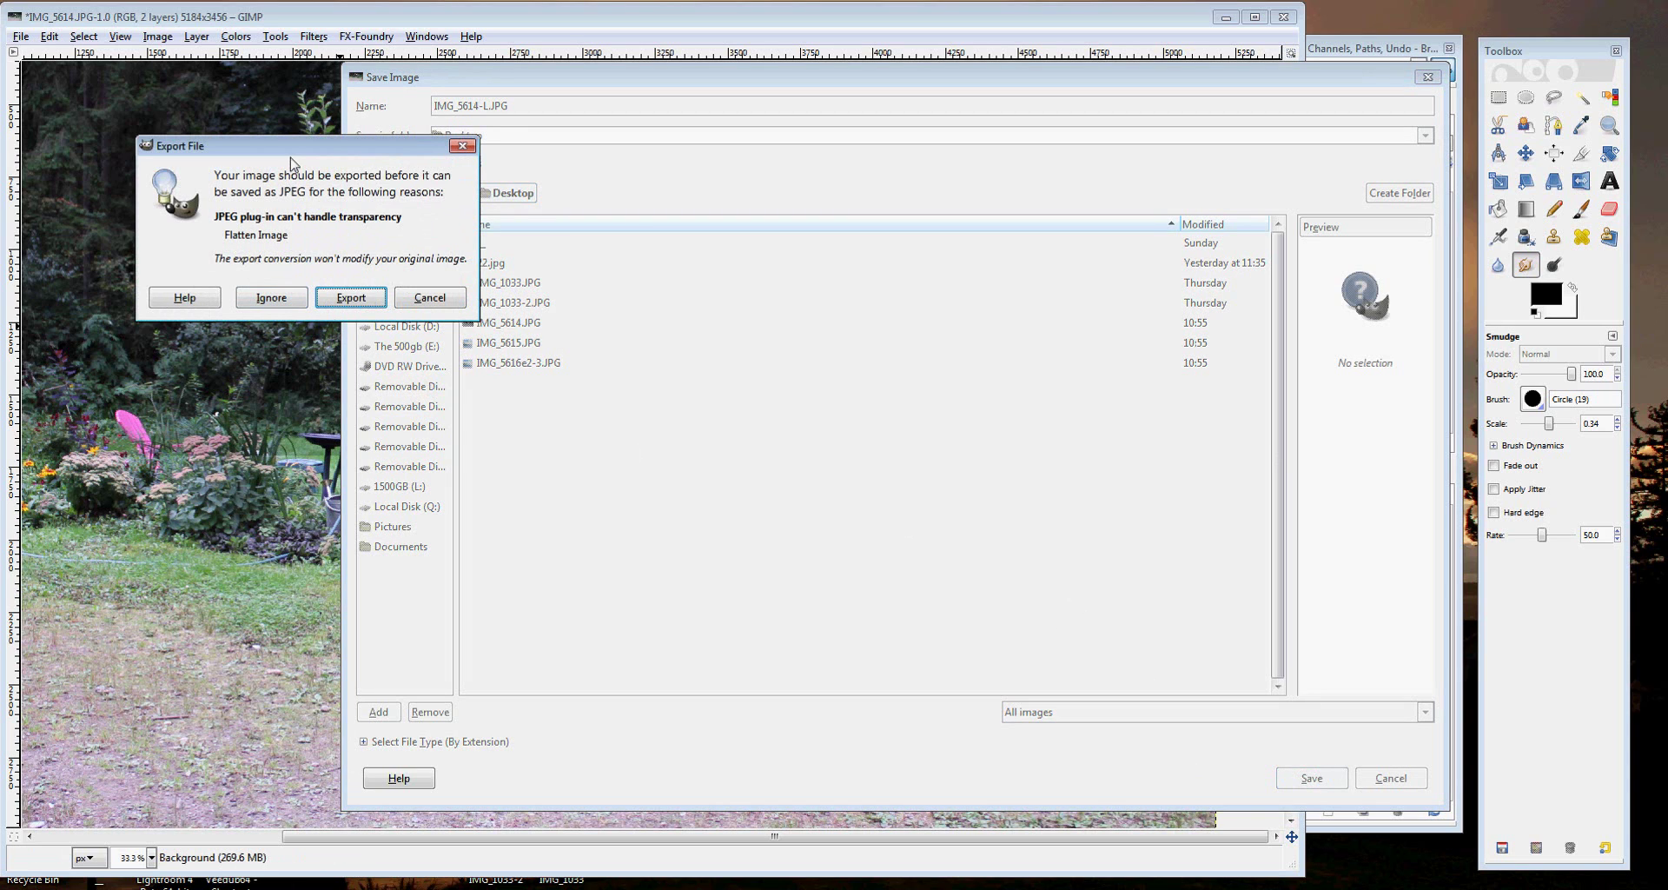
Step: Accept flattening for export and write the JPEG at quality 100
drag(423, 152, 899, 311)
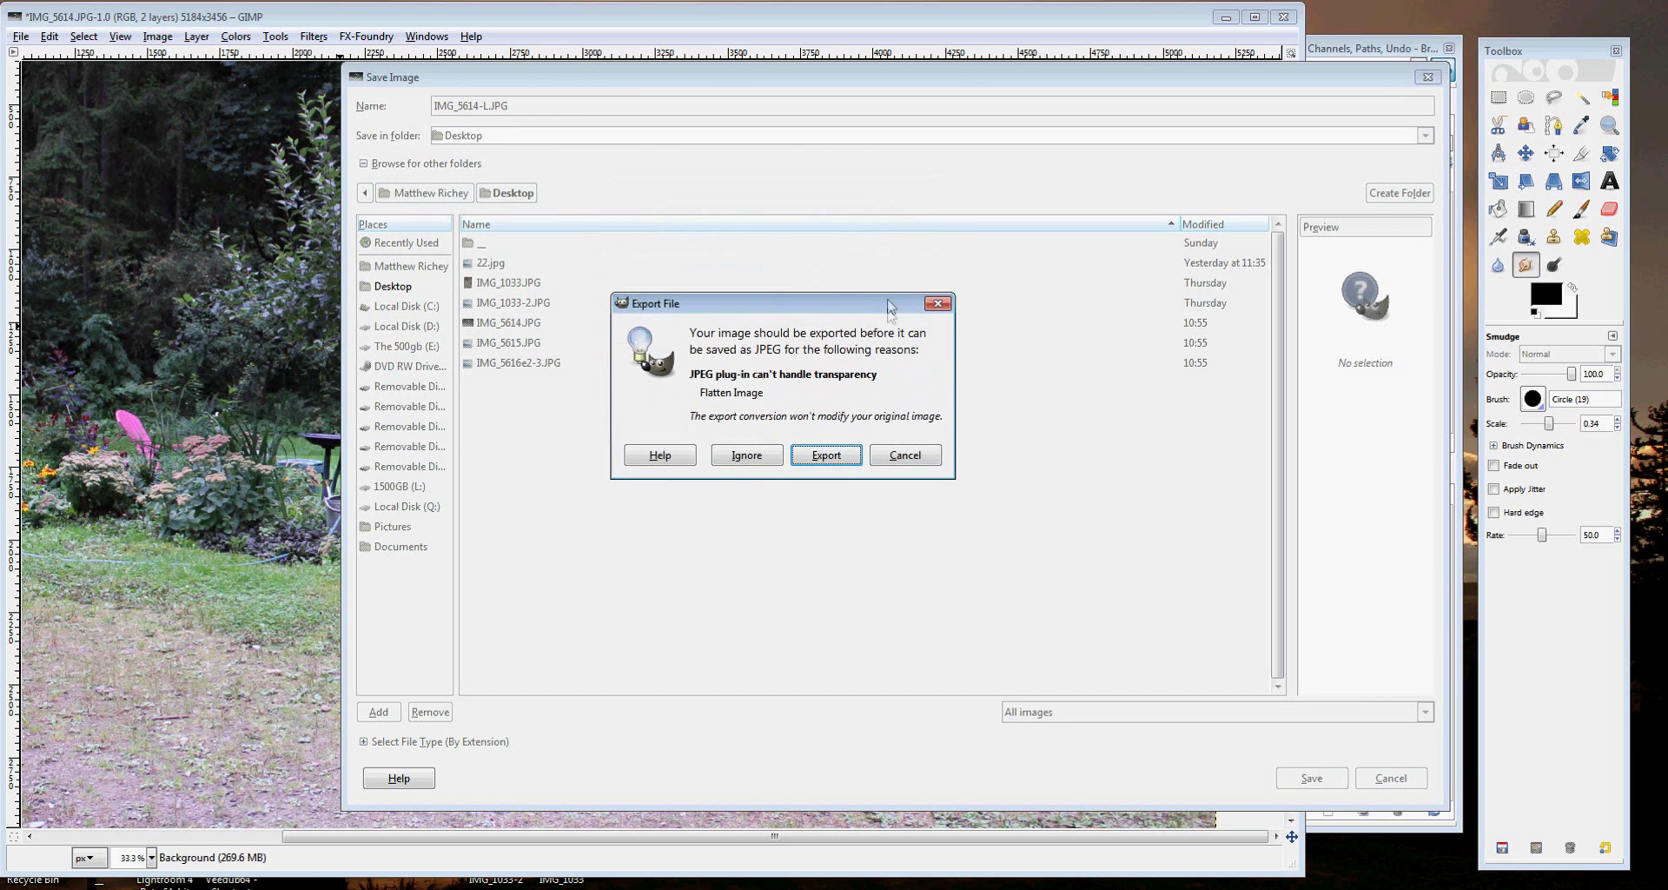
click(832, 456)
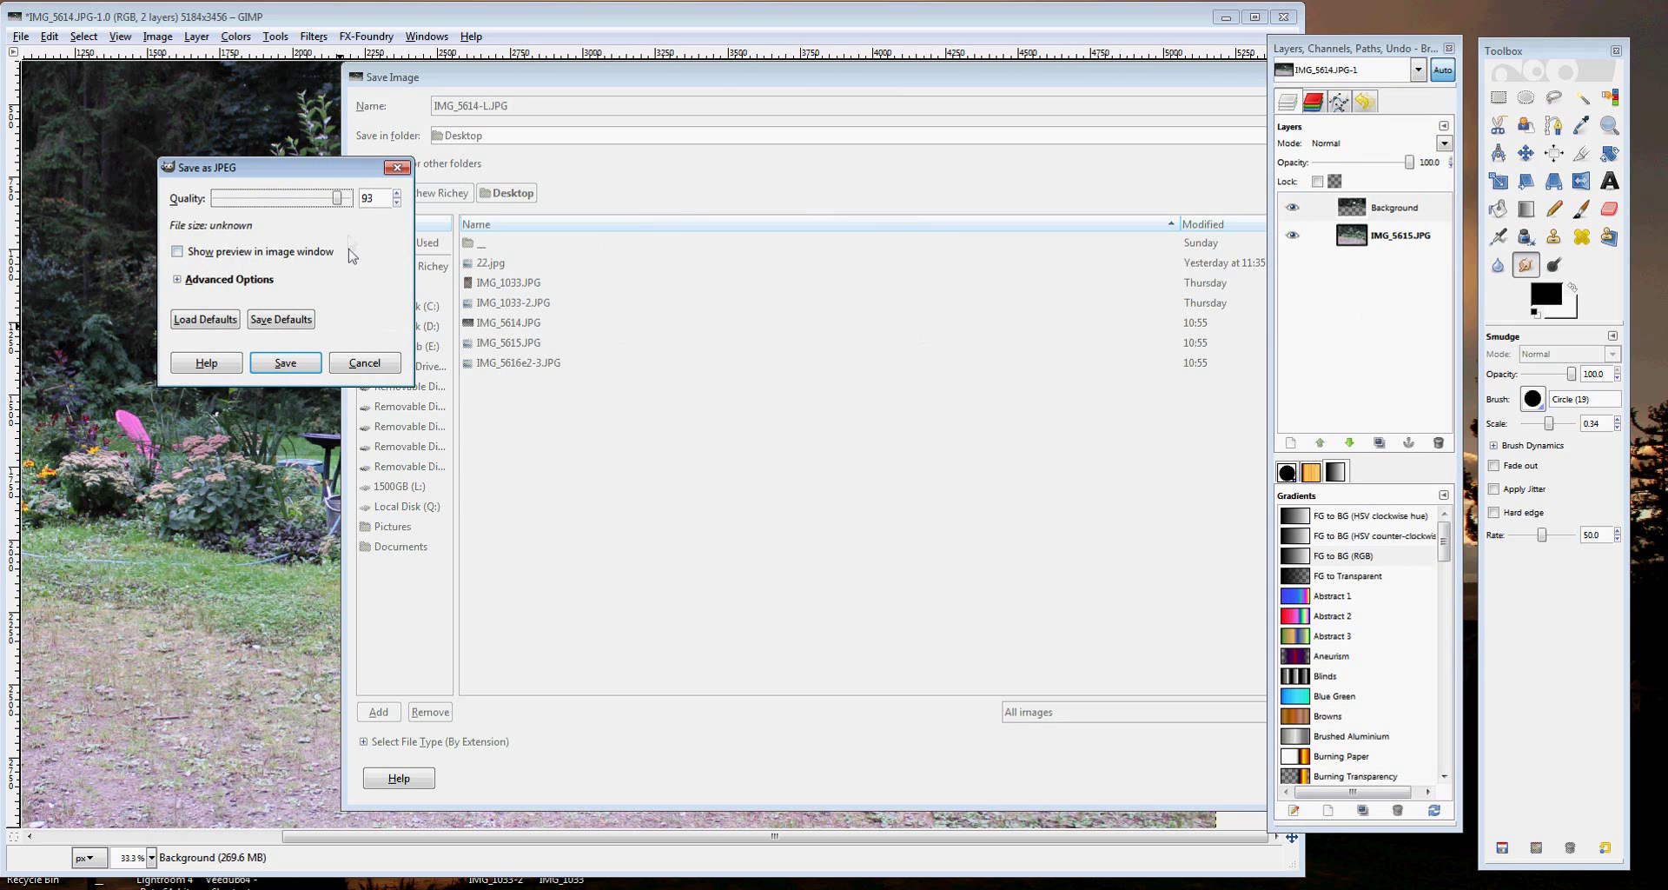
drag(342, 199, 352, 199)
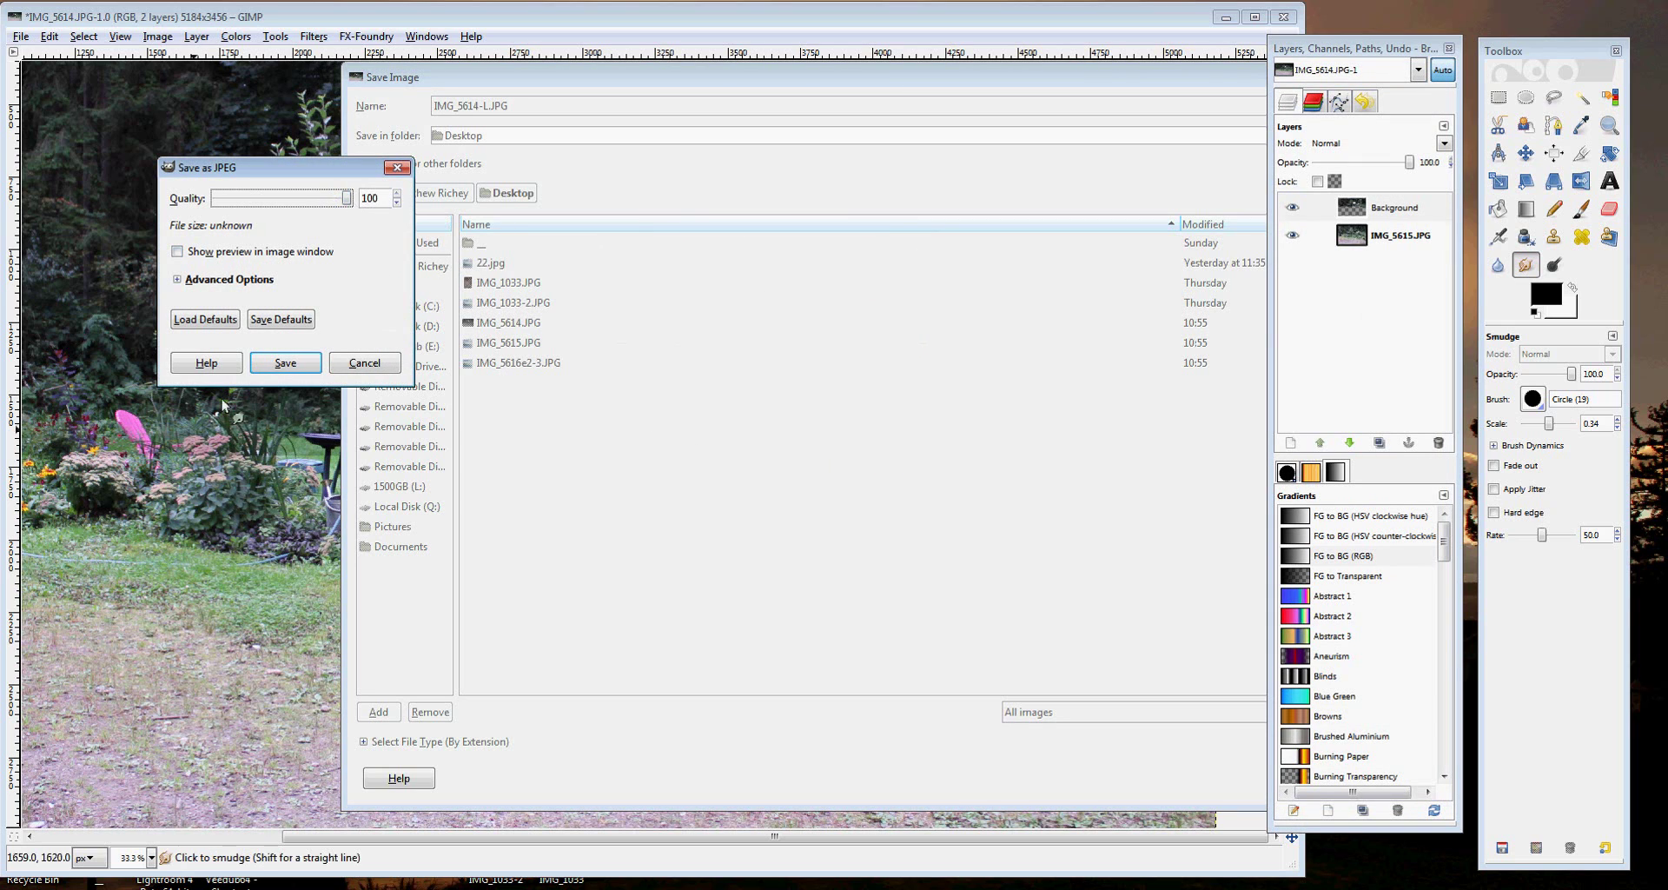
click(285, 363)
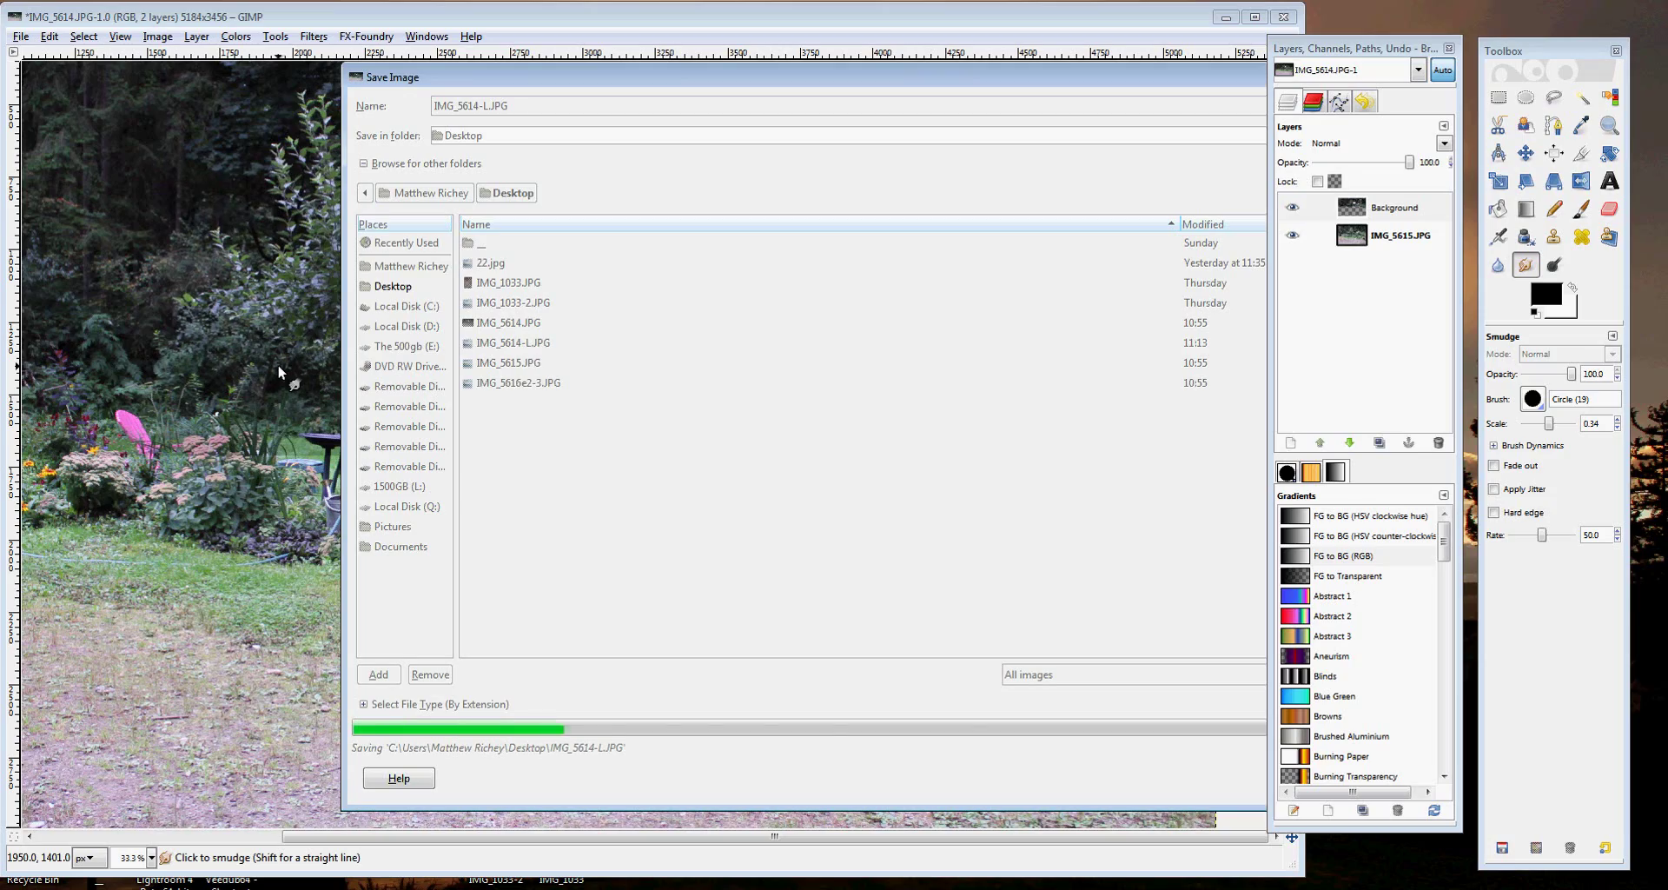